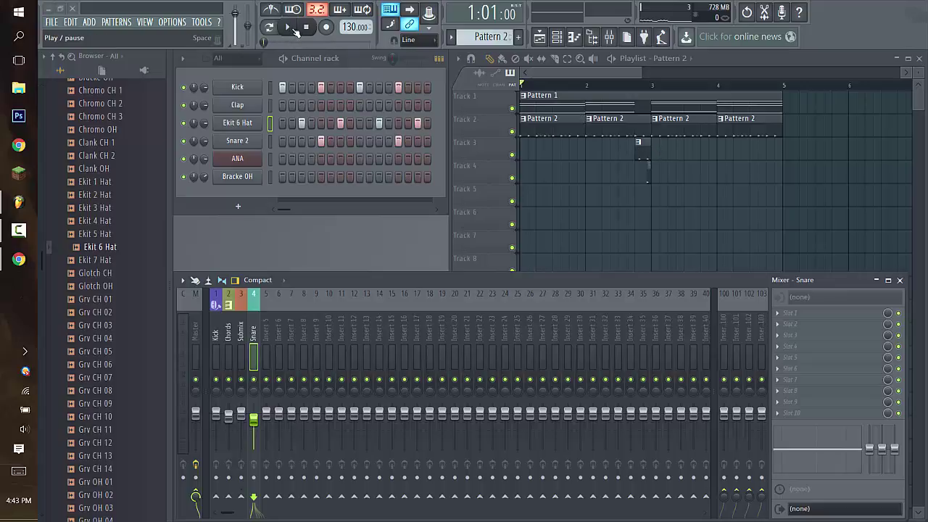
# Step: Listen to the song, briefly mute and unmute the Snare mixer track, and stop playback
pyautogui.click(295, 28)
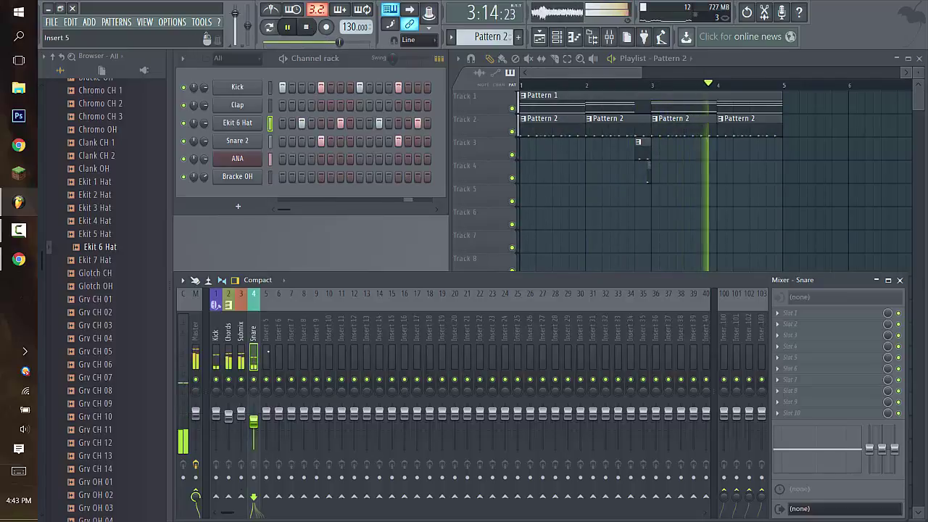
pyautogui.click(254, 379)
pyautogui.click(254, 379)
pyautogui.press('space')
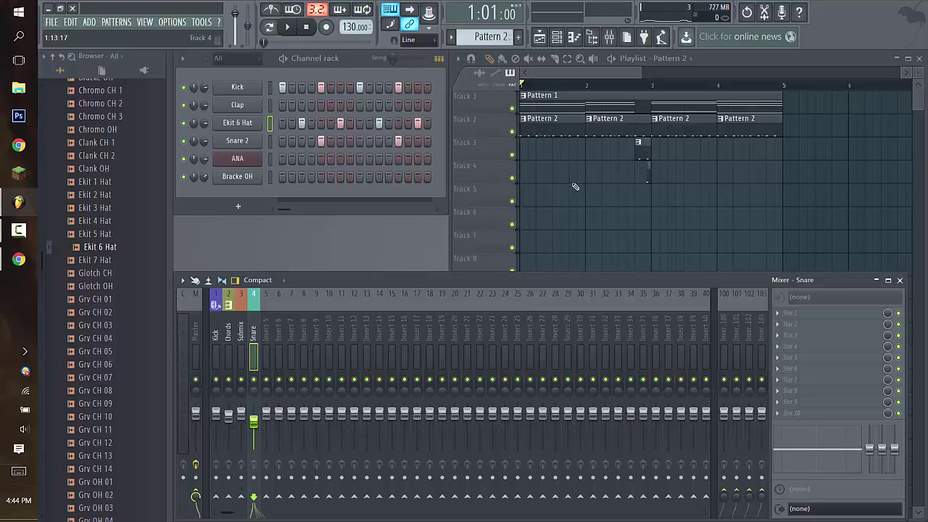
# Step: View the ANA chord notes of Pattern 1 in the piano roll and close it again
pyautogui.doubleClick(533, 100)
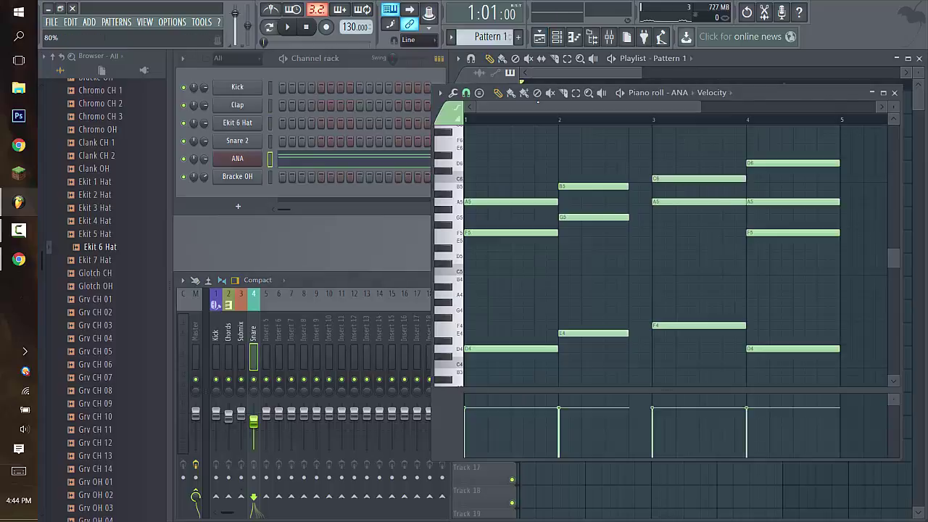
pyautogui.click(895, 93)
pyautogui.click(360, 280)
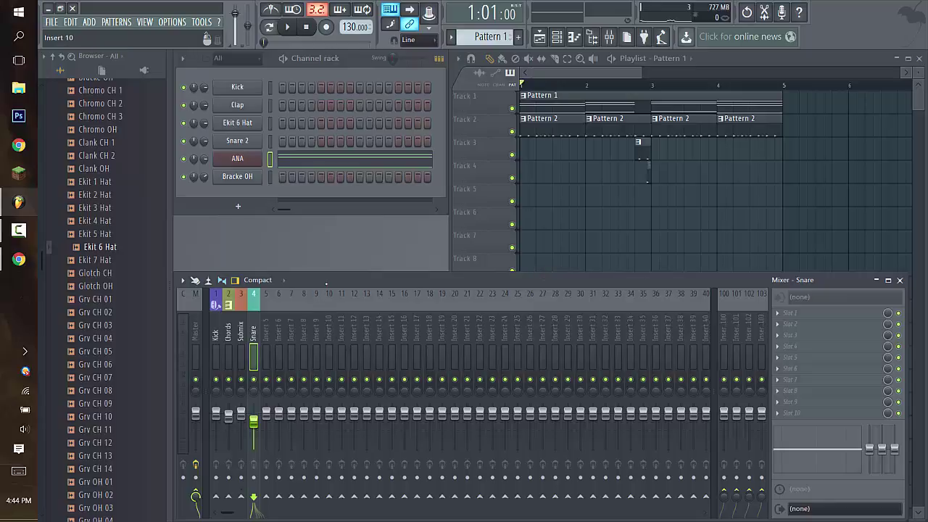
# Step: Load Fruity Peak Controller into the first effect slot of the Kick mixer track and close its window
pyautogui.click(216, 334)
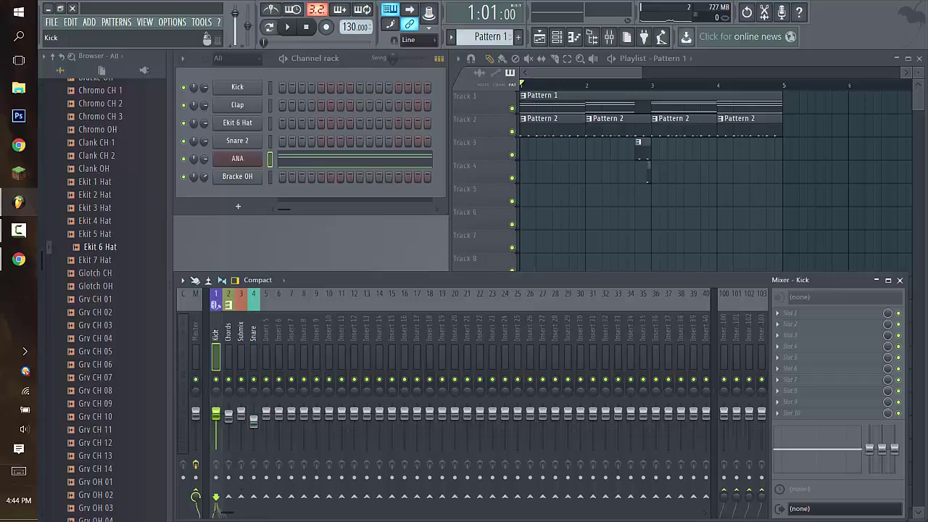
pyautogui.click(787, 314)
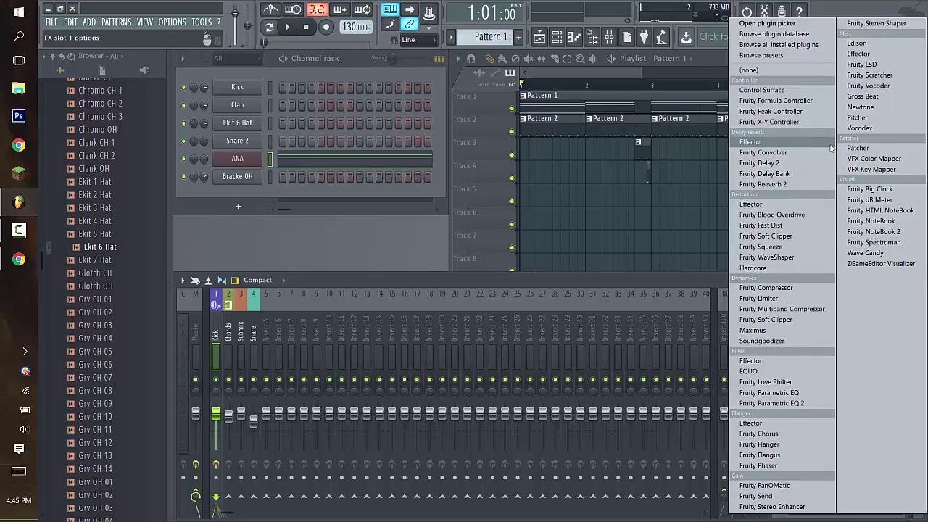
pyautogui.click(791, 115)
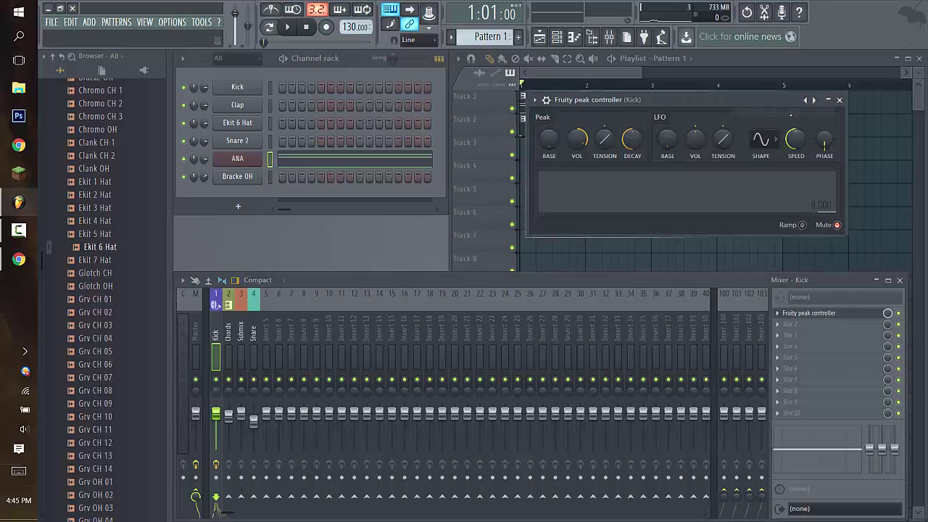
pyautogui.click(838, 100)
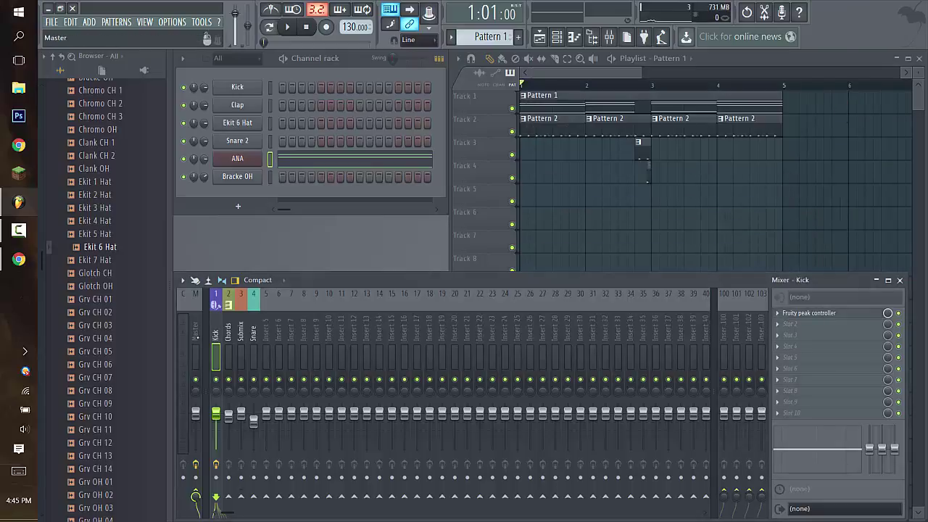
# Step: Load Fruity Compressor into the first effect slot of the Master mixer track
pyautogui.click(195, 332)
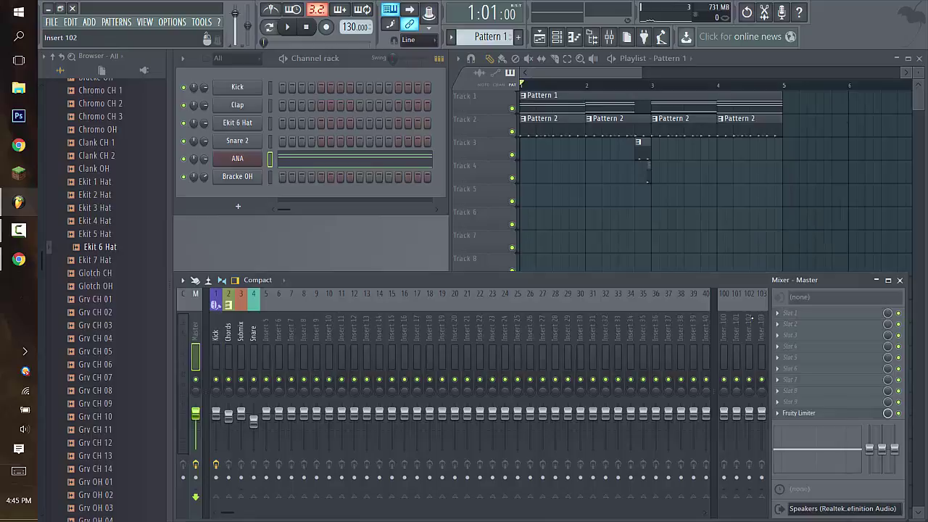
pyautogui.click(792, 317)
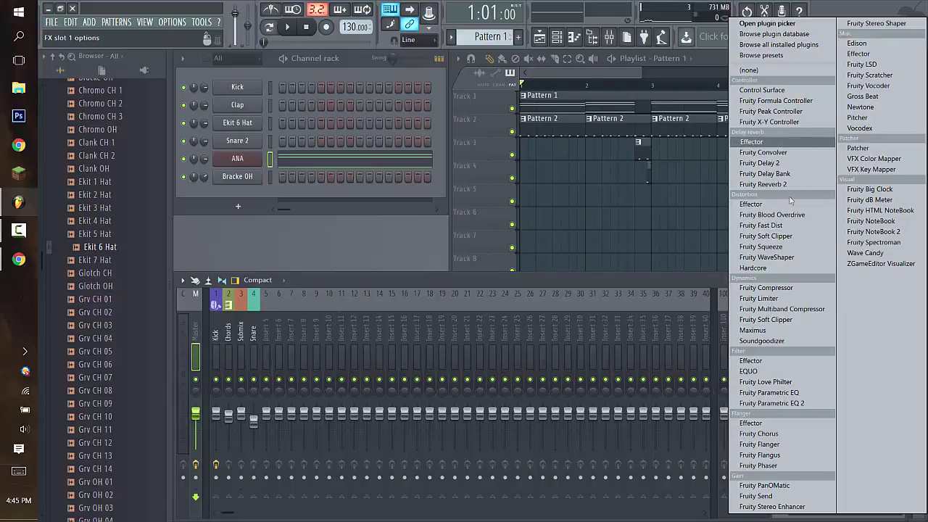
pyautogui.click(769, 288)
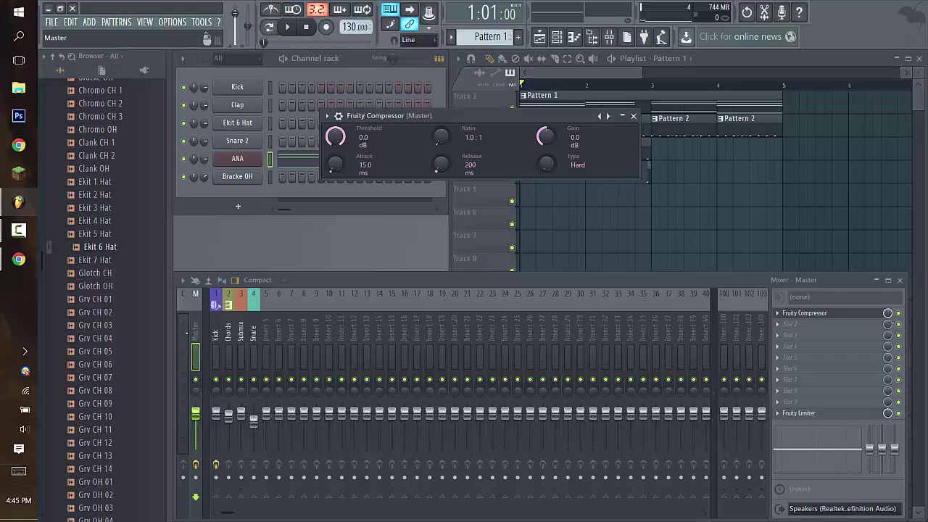
# Step: Link the Master compressor's Threshold to the Kick's "Peak ctrl - Peak" internal controller, using the Inverted mapping formula
pyautogui.click(198, 332)
pyautogui.rightClick(336, 136)
pyautogui.click(365, 226)
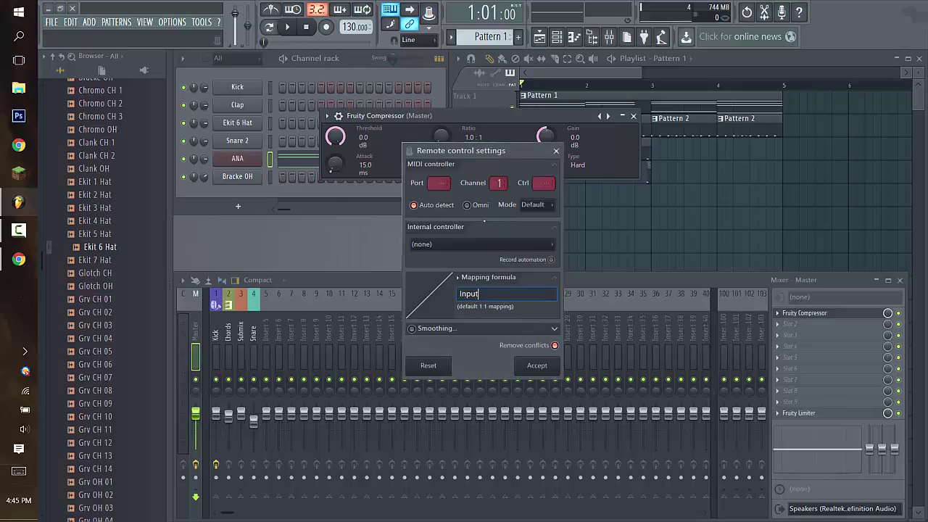
pyautogui.click(477, 292)
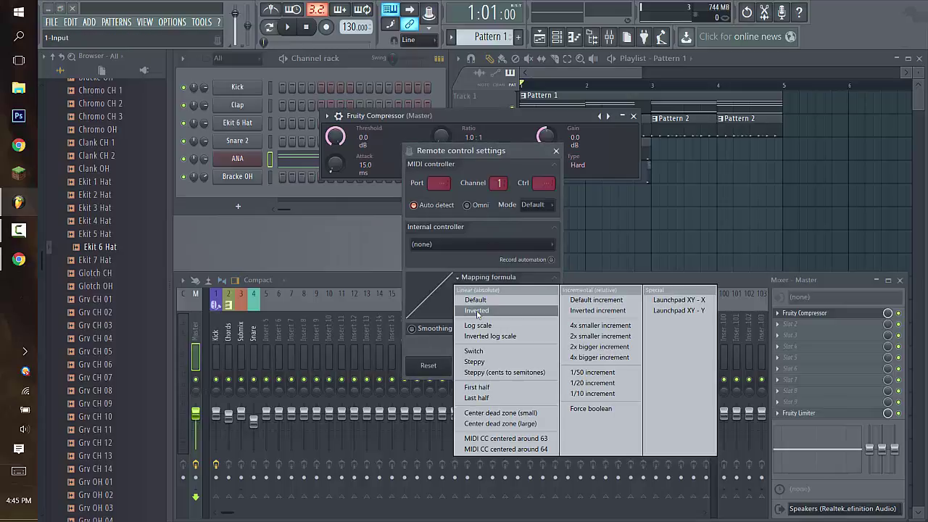
pyautogui.click(475, 310)
pyautogui.click(453, 254)
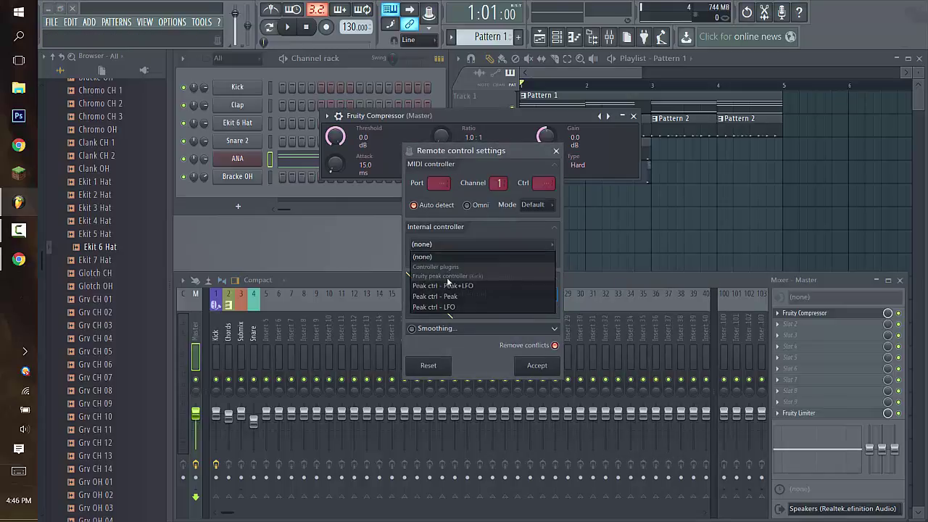
pyautogui.click(446, 296)
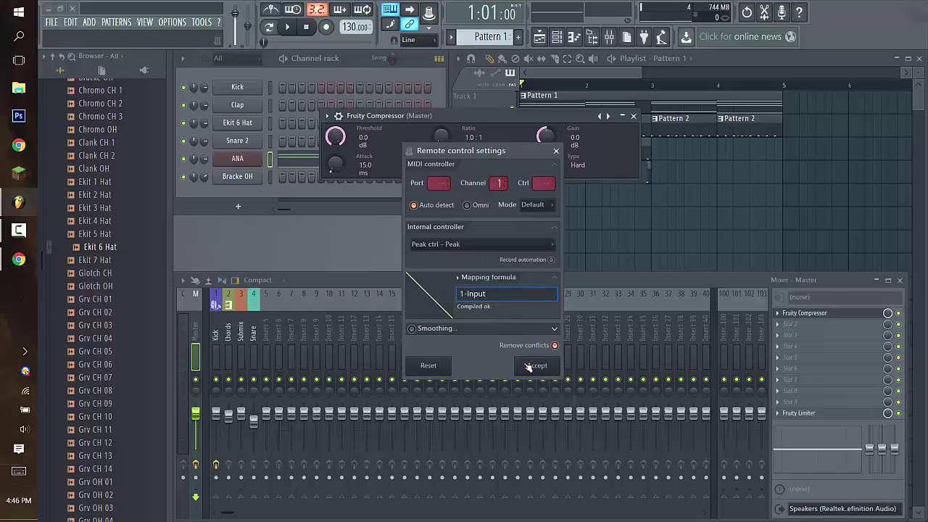
pyautogui.click(533, 365)
# Step: Compare the effect slots of the Master and Kick mixer tracks and close the compressor window
pyautogui.click(197, 339)
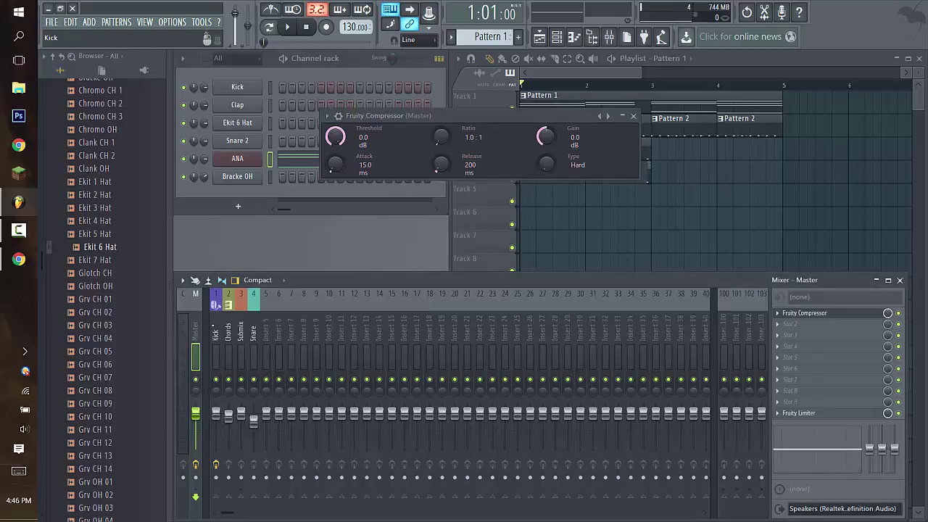
pyautogui.click(216, 338)
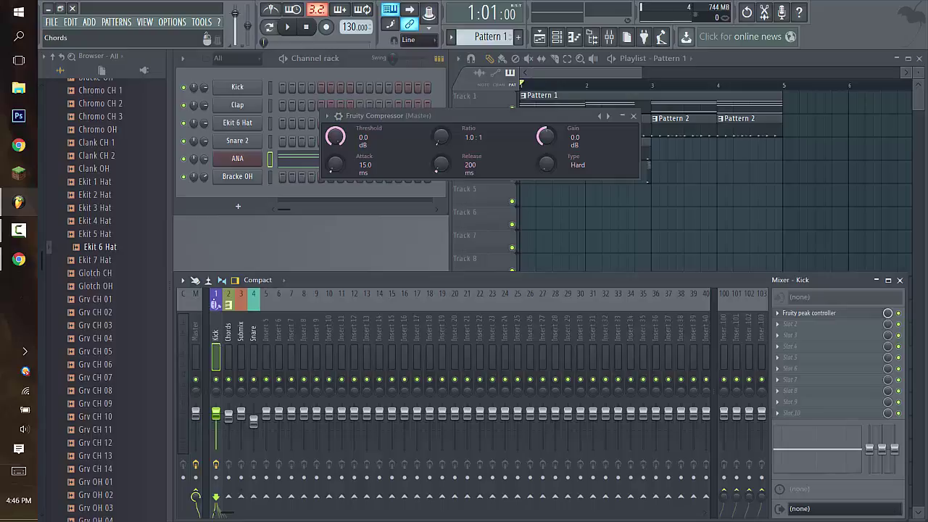
pyautogui.click(195, 352)
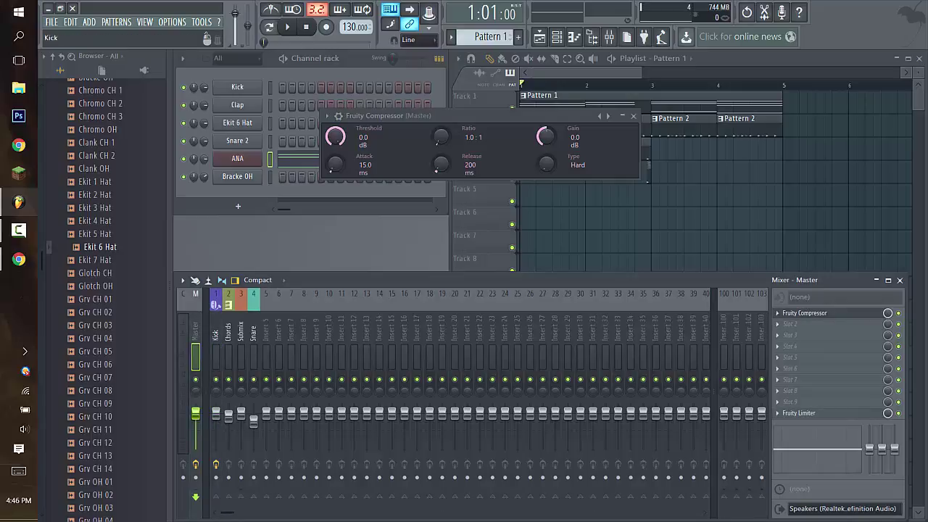
pyautogui.click(215, 351)
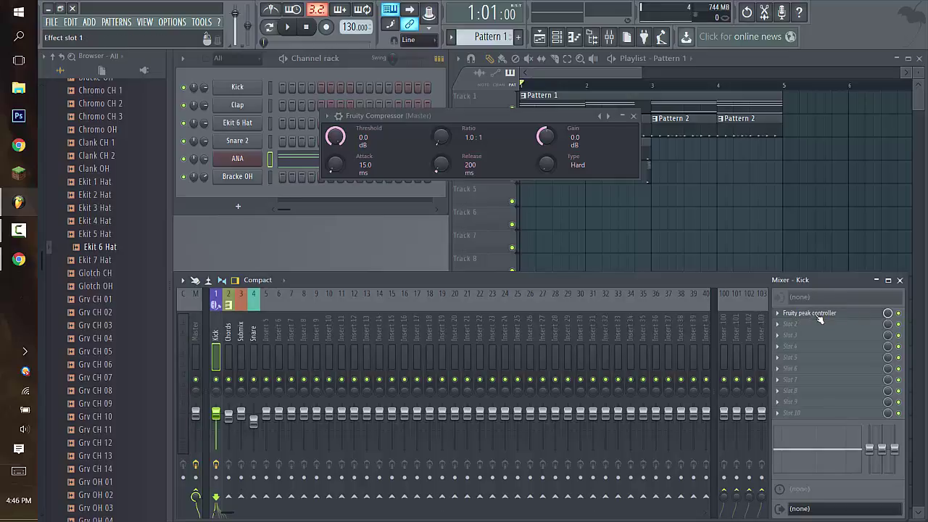
pyautogui.click(634, 116)
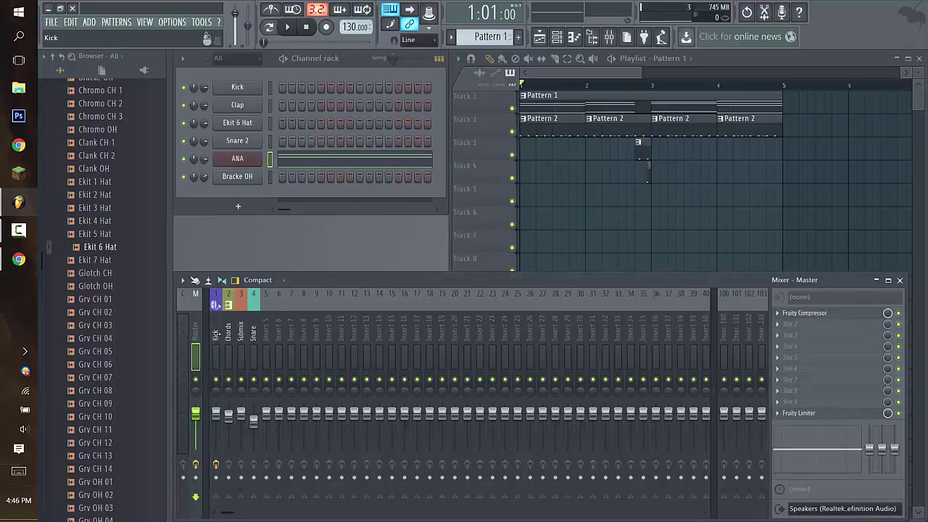
pyautogui.click(216, 355)
# Step: Raise the Peak tension in the Kick's Fruity Peak Controller and briefly play the song to hear it
pyautogui.click(808, 312)
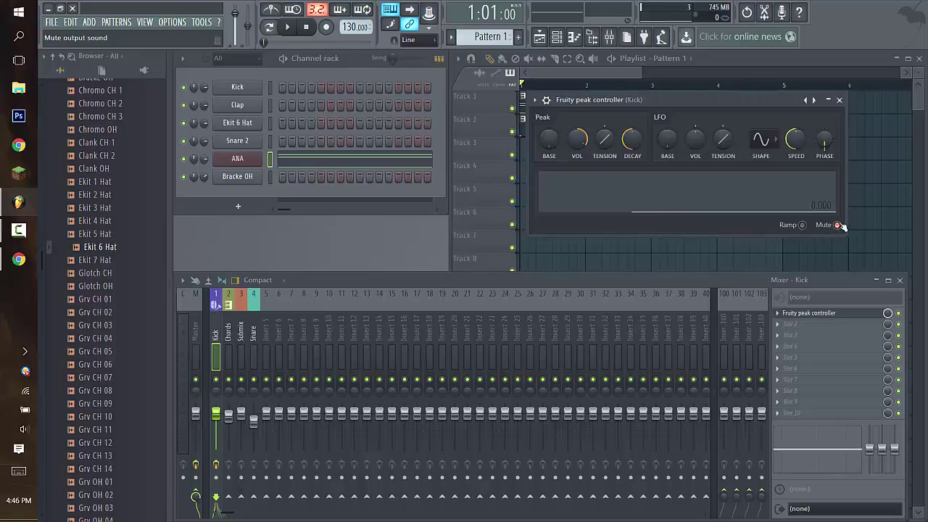
pyautogui.click(840, 100)
pyautogui.click(798, 313)
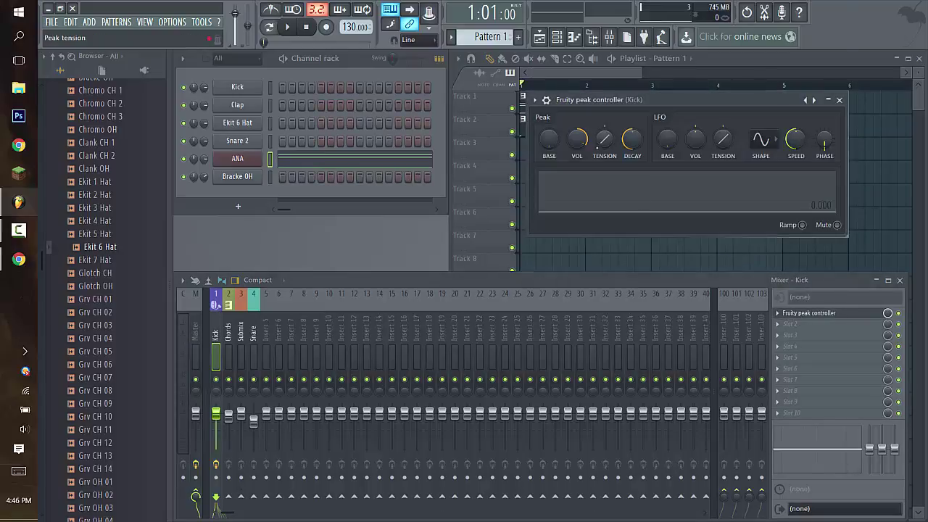
pyautogui.moveTo(604, 139); pyautogui.dragTo(605, 109)
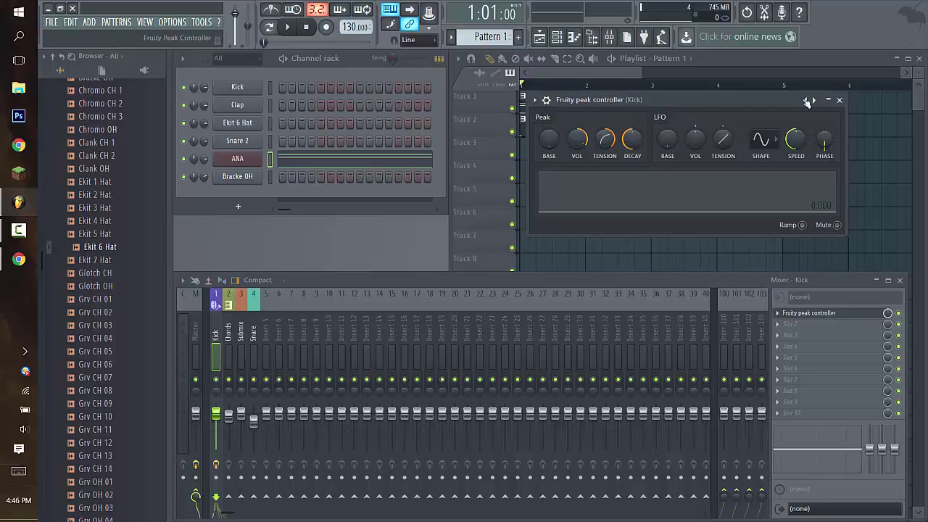
pyautogui.click(840, 99)
pyautogui.click(287, 27)
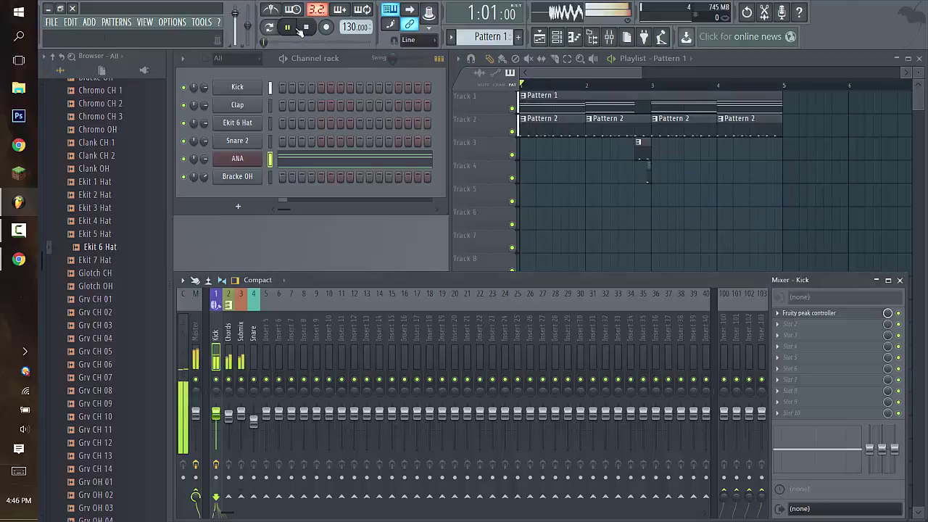
pyautogui.click(304, 27)
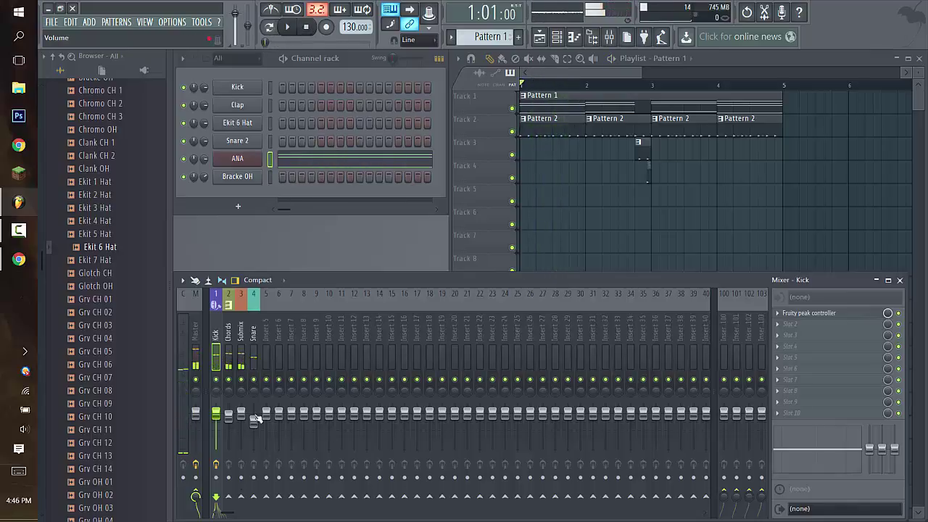
# Step: Set the Master's Fruity Compressor ratio to 30.0:1 and play the song to check the sidechain effect
pyautogui.click(196, 391)
pyautogui.click(806, 313)
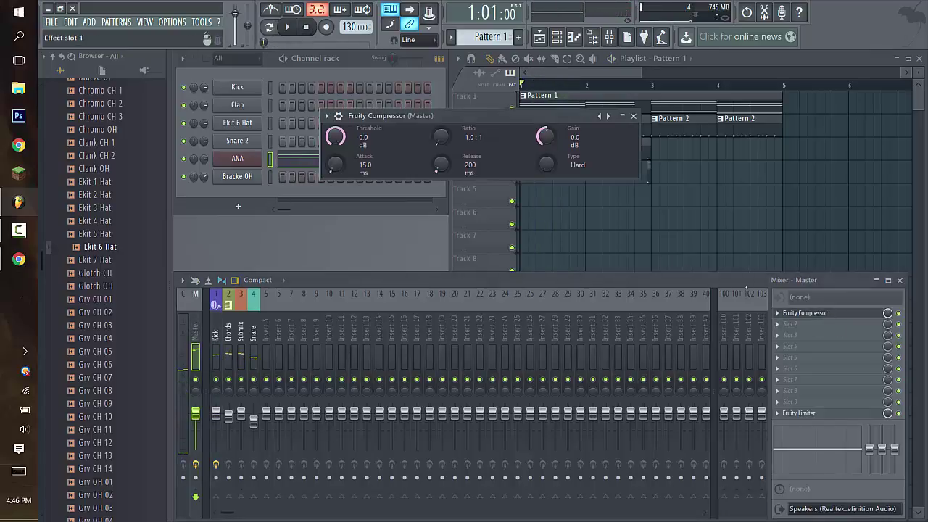
pyautogui.moveTo(440, 137); pyautogui.dragTo(441, 112)
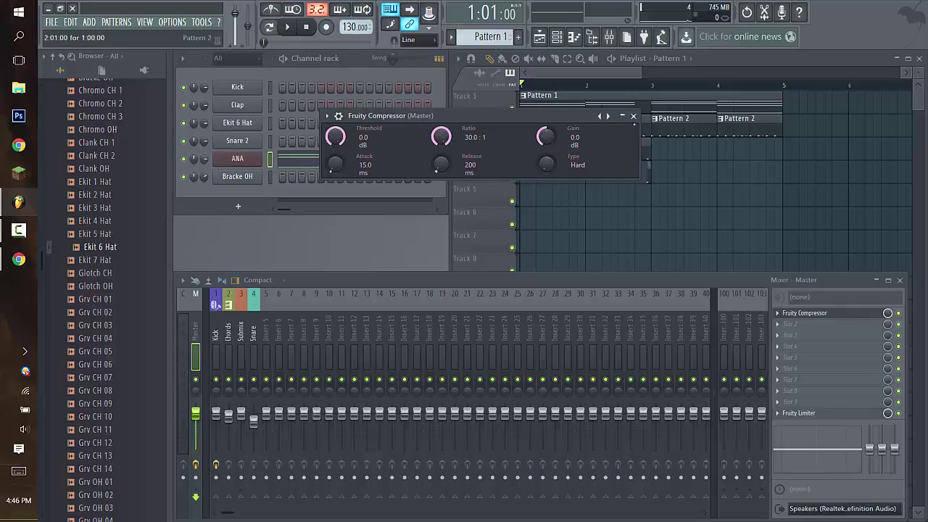
pyautogui.click(633, 116)
pyautogui.click(288, 27)
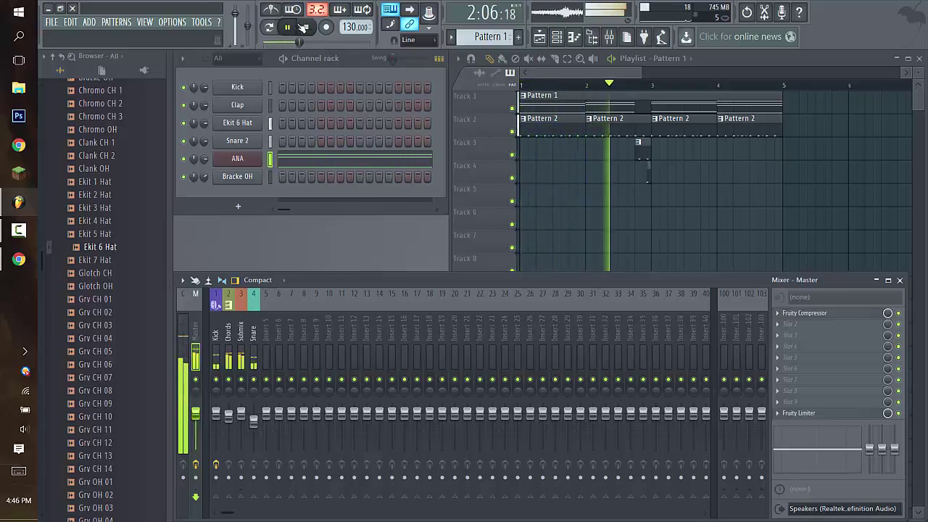
pyautogui.click(305, 27)
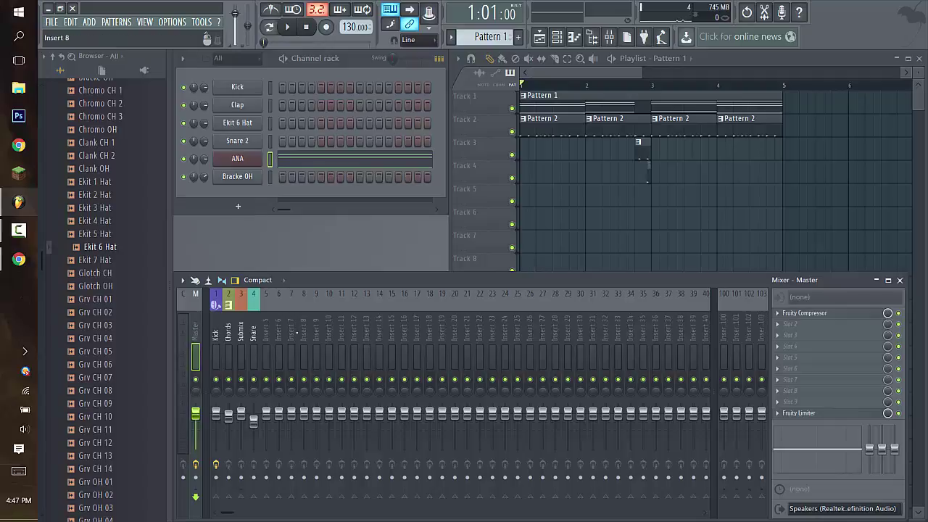
# Step: Review the Fruity Peak Controller settings on the Kick mixer track and close the plugin window
pyautogui.click(215, 343)
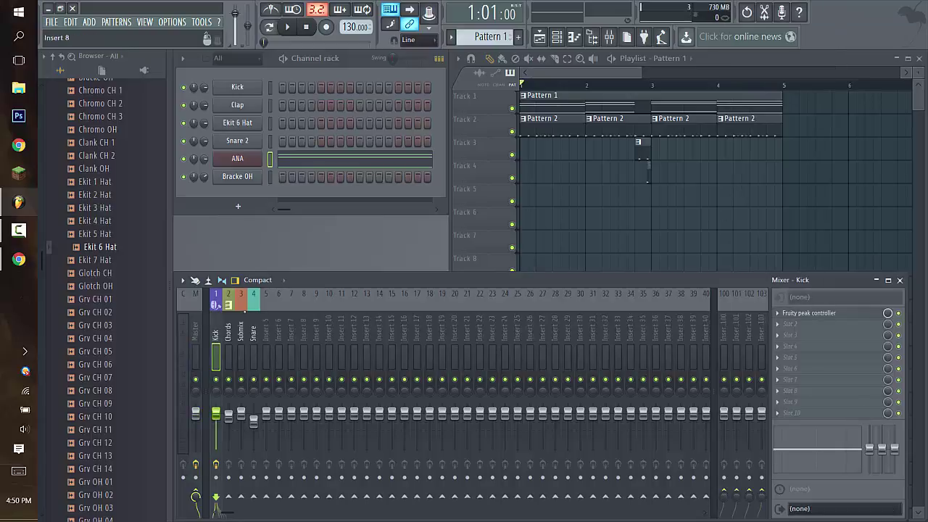
pyautogui.click(803, 313)
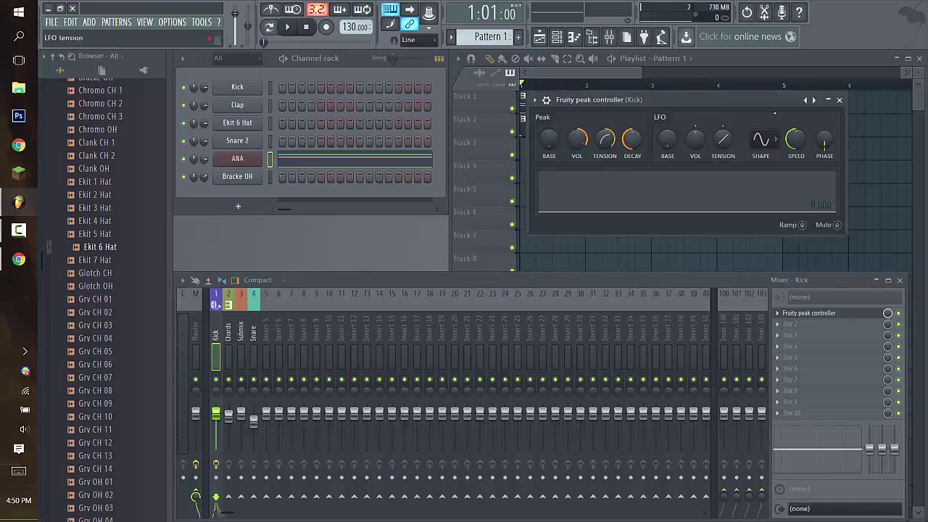
pyautogui.click(839, 99)
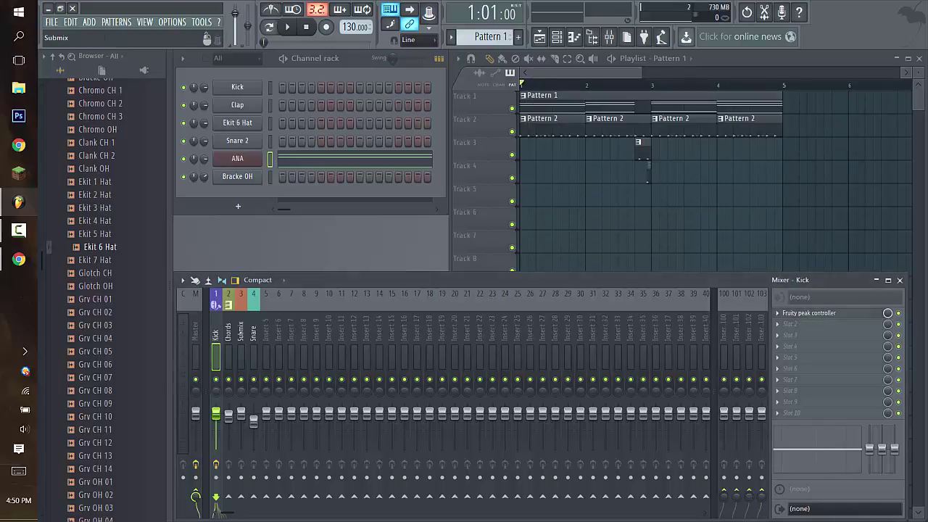
# Step: Look through the Snare, Submix and Chords mixer tracks, ending with Chords selected
pyautogui.click(229, 333)
pyautogui.click(254, 333)
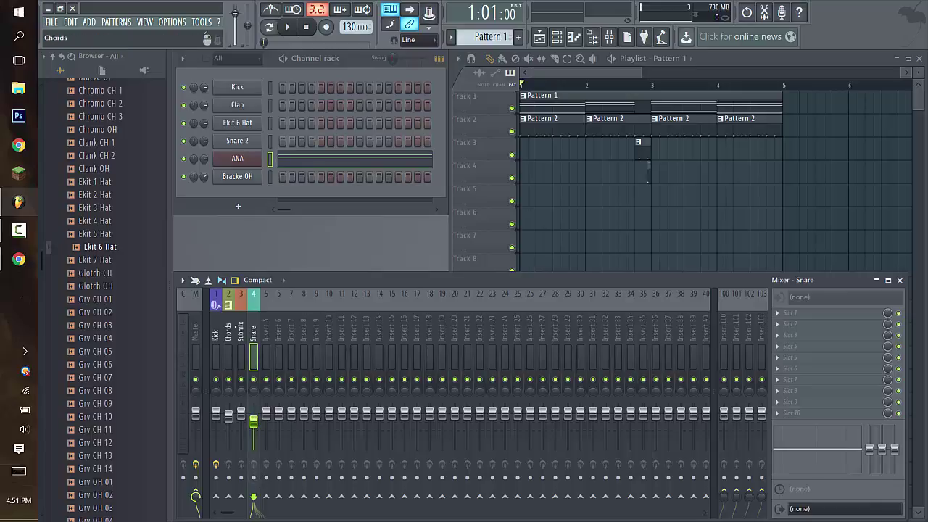
pyautogui.click(242, 328)
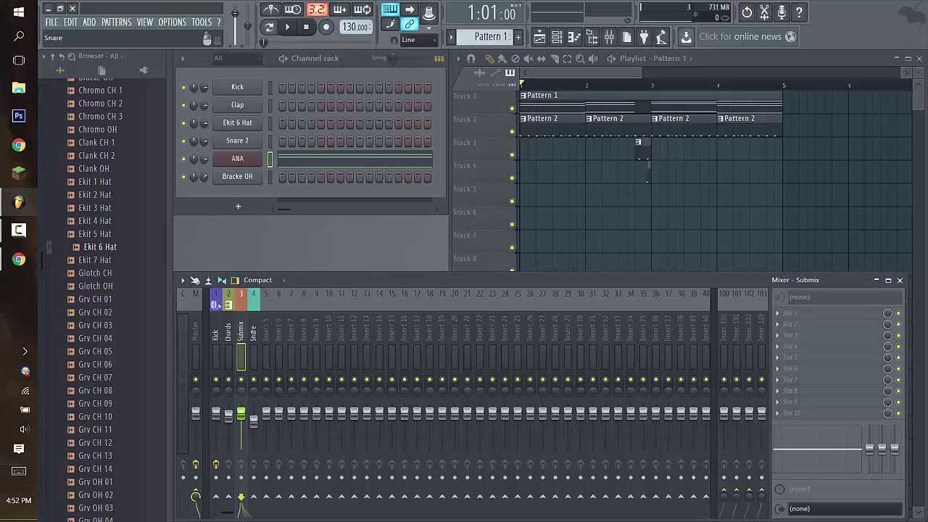
pyautogui.click(253, 331)
pyautogui.click(229, 331)
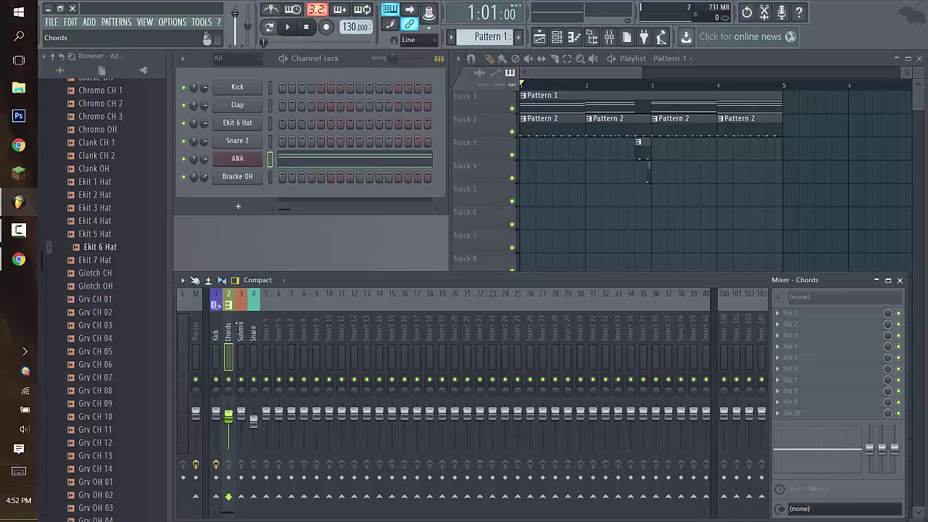
# Step: Load Vocodex into the first effect slot of the Submix mixer track and close its window
pyautogui.click(239, 326)
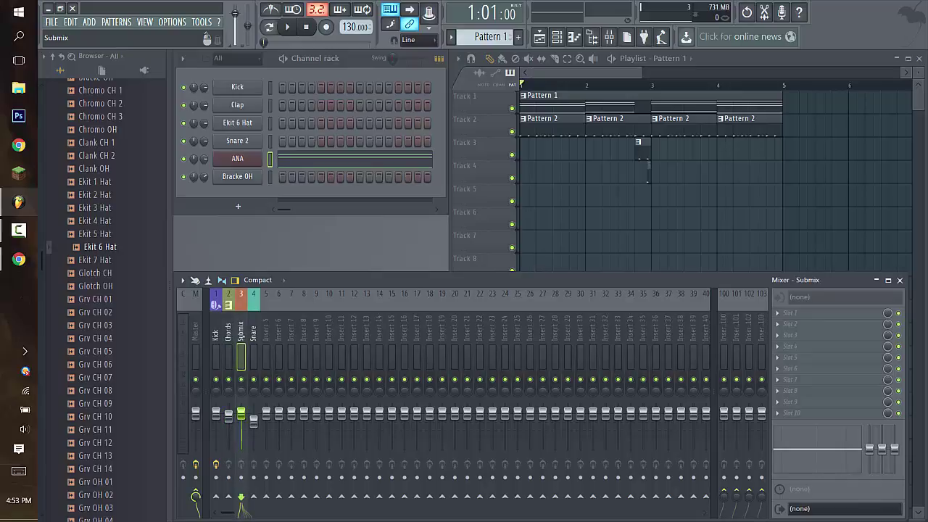
pyautogui.click(798, 313)
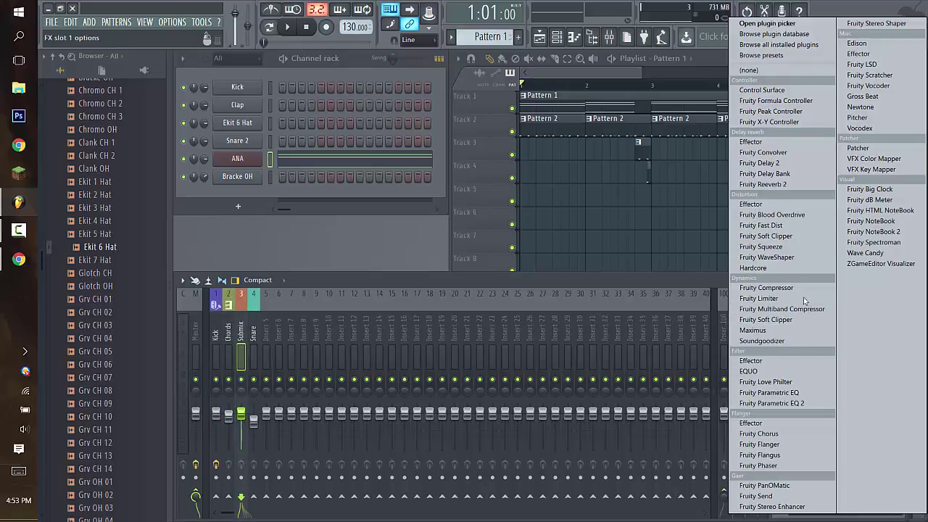
pyautogui.click(872, 128)
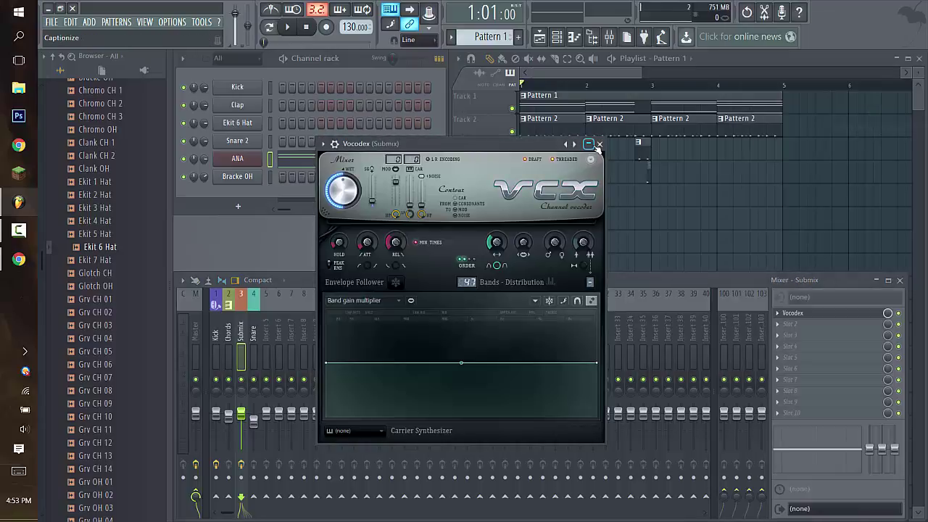
pyautogui.click(598, 144)
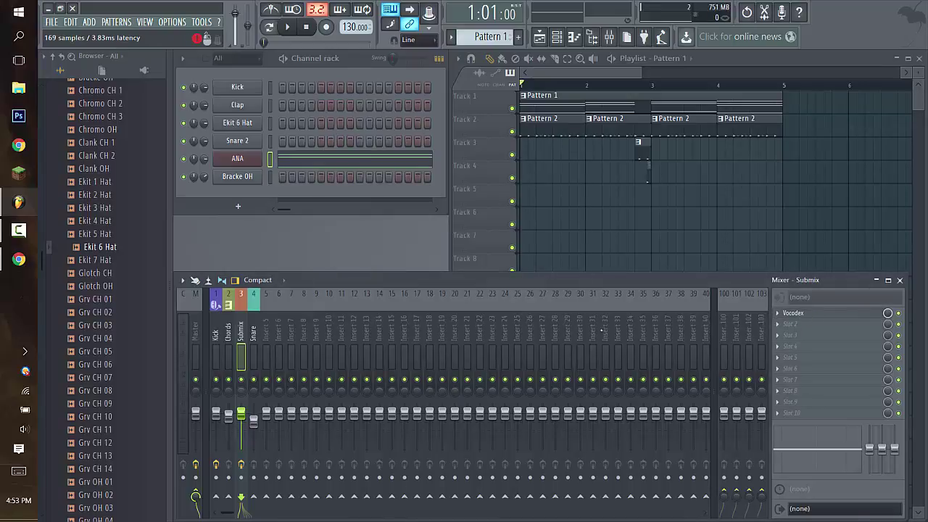
# Step: Compare the routing and effect slots of the Snare, Chords and Submix mixer tracks, ending on Submix
pyautogui.click(253, 356)
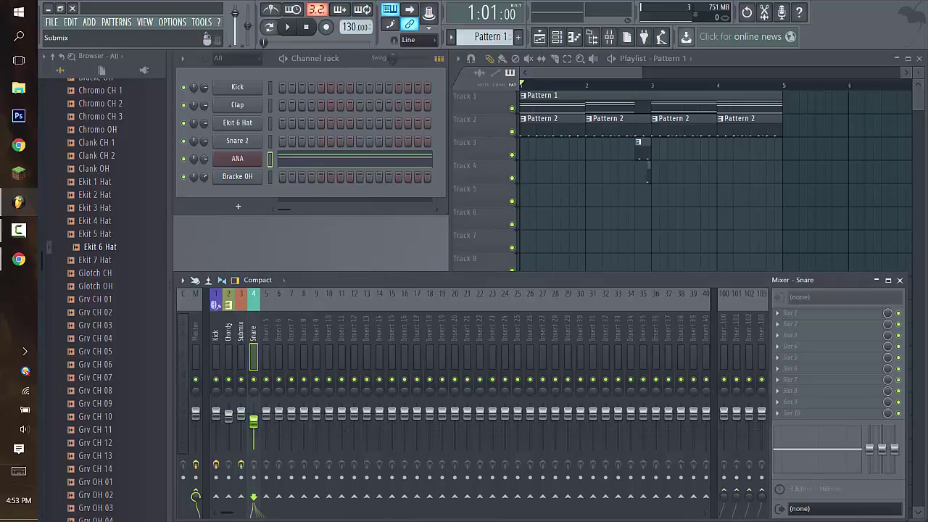
pyautogui.click(228, 355)
pyautogui.click(241, 347)
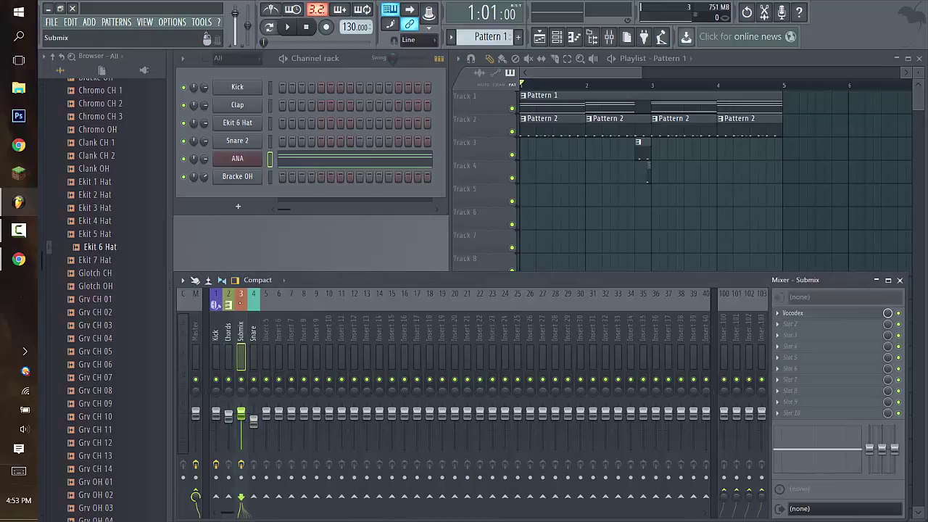
pyautogui.click(228, 355)
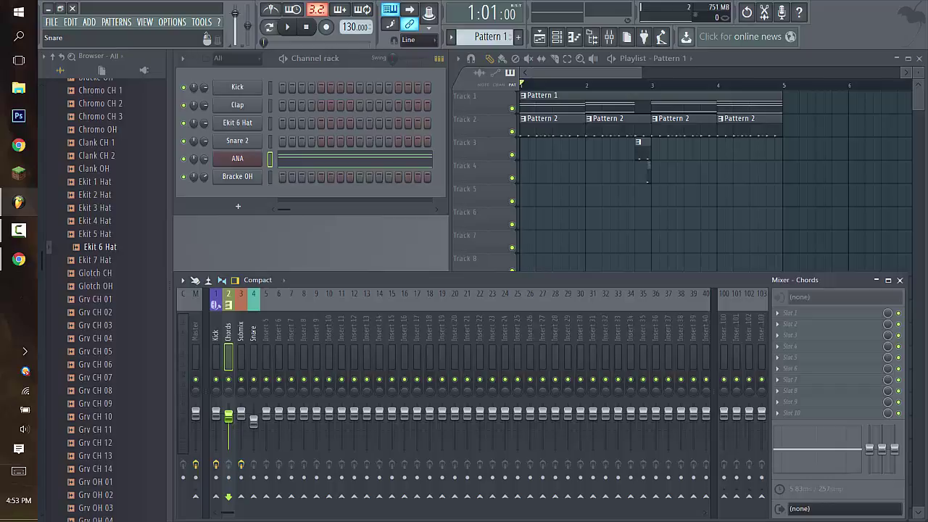
pyautogui.click(254, 351)
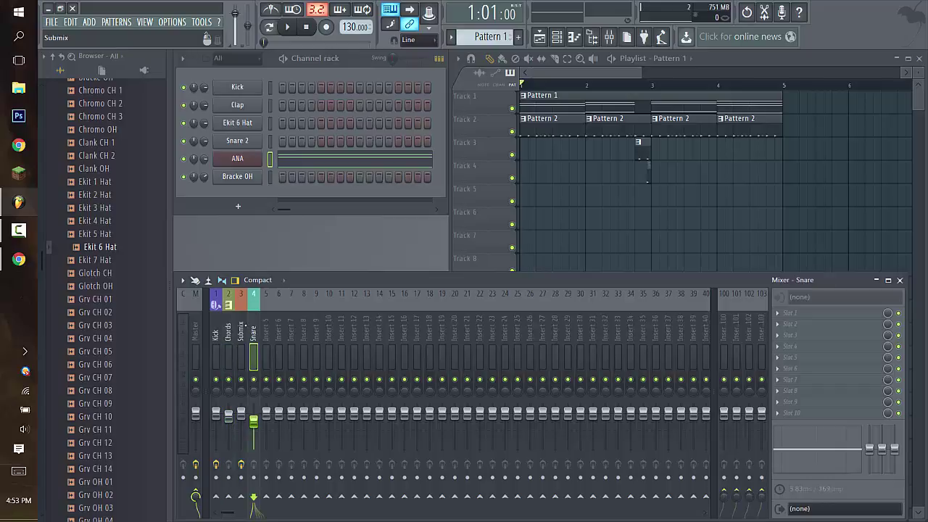
pyautogui.click(244, 330)
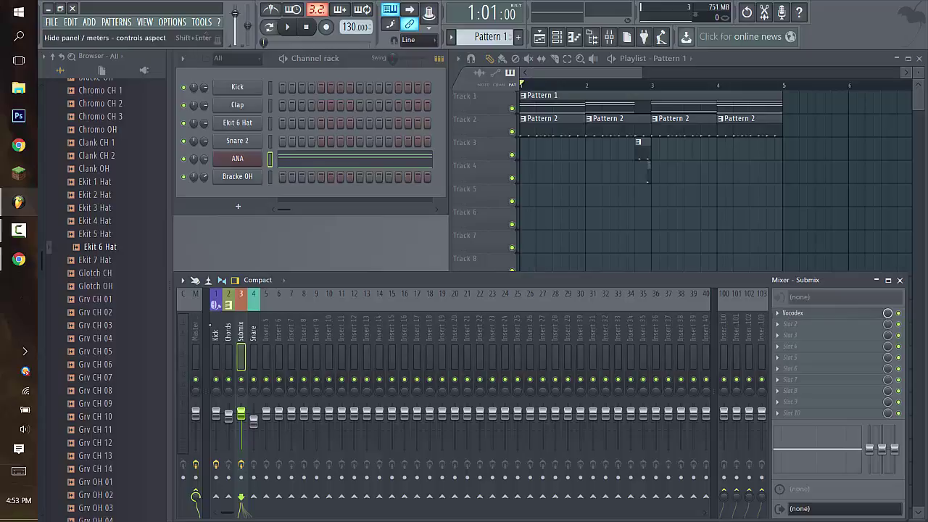
# Step: Remove Vocodex from the first effect slot of the Submix mixer track
pyautogui.click(792, 313)
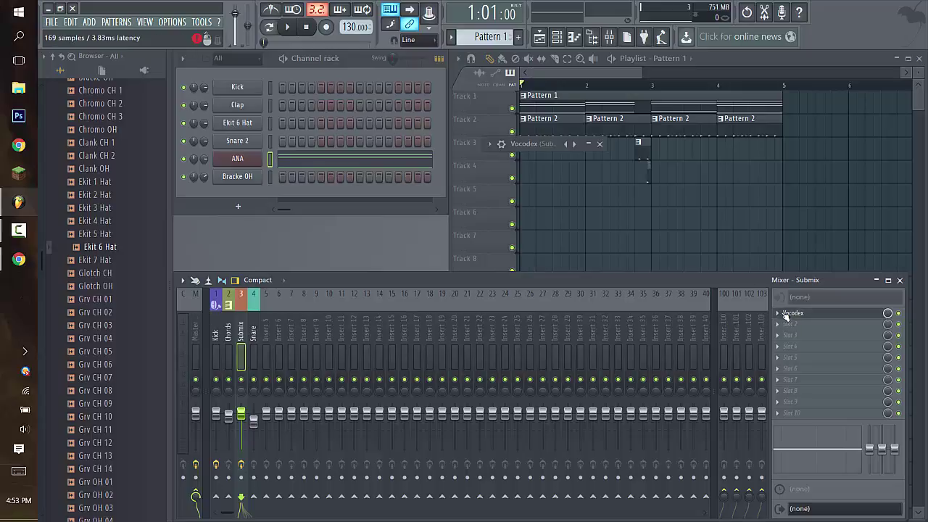
pyautogui.click(589, 145)
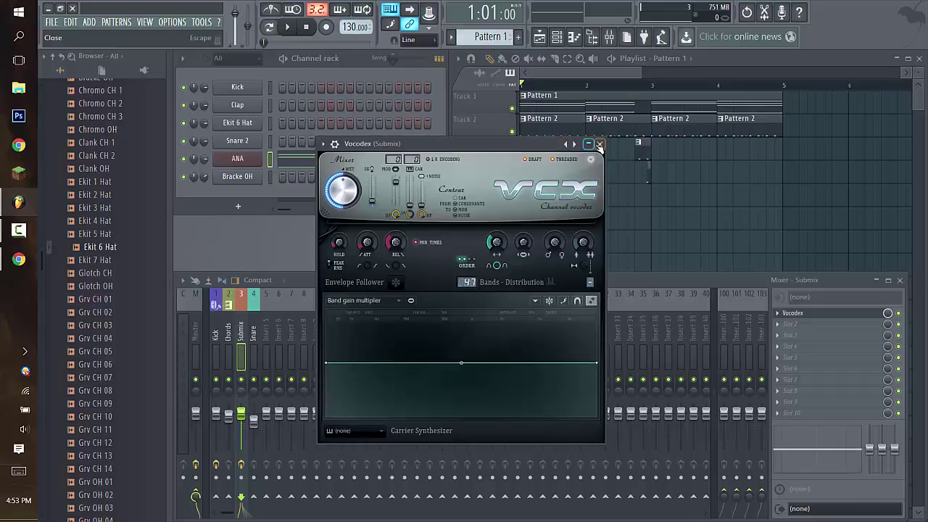
pyautogui.click(600, 145)
pyautogui.click(791, 314)
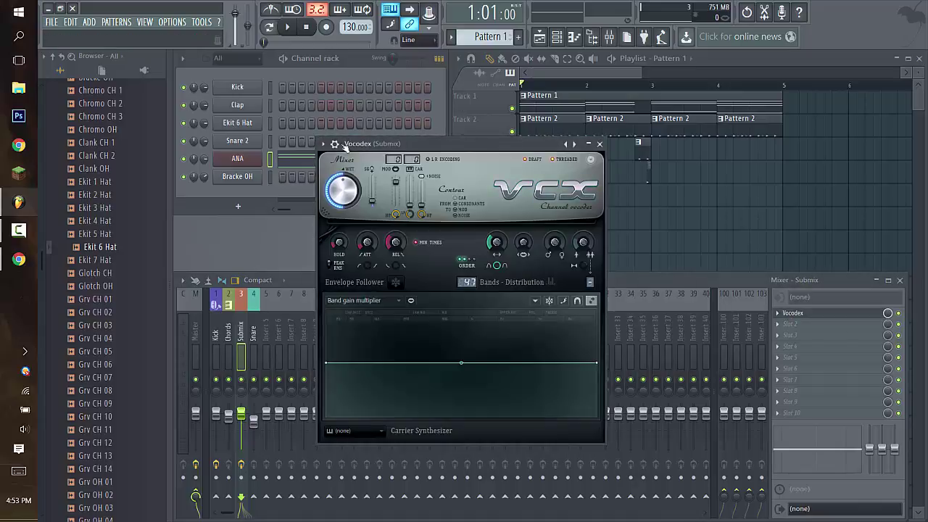
pyautogui.click(601, 146)
pyautogui.click(778, 314)
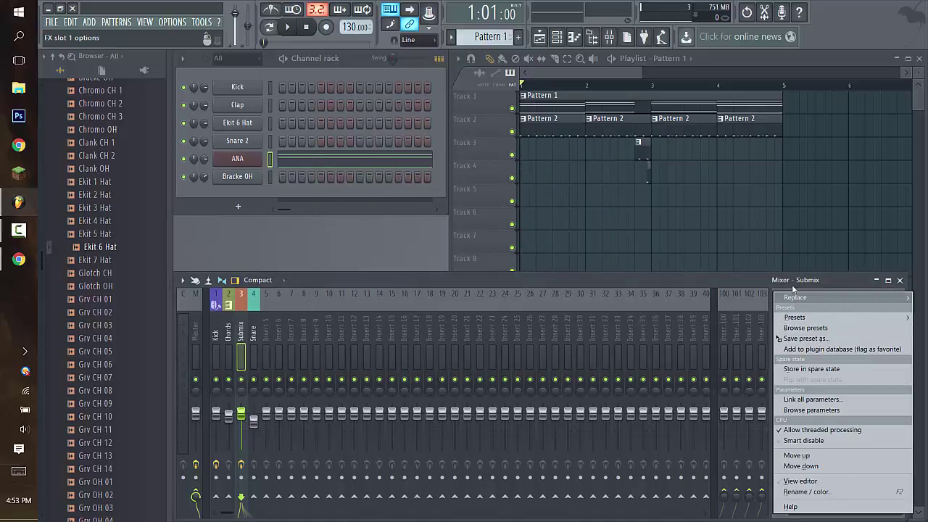
pyautogui.moveTo(780, 284)
pyautogui.click(748, 69)
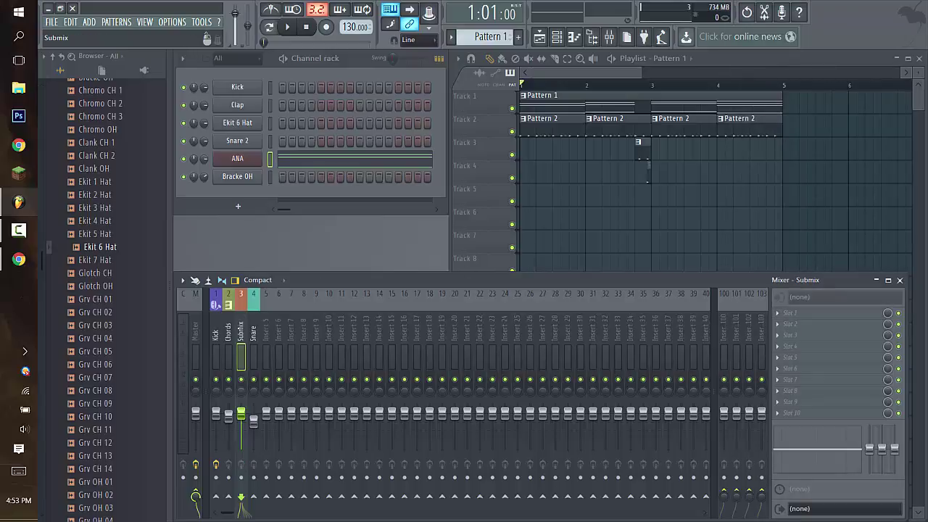
# Step: Route the Chords and Snare mixer tracks to the Submix track only, and check the Chords routing
pyautogui.click(229, 499)
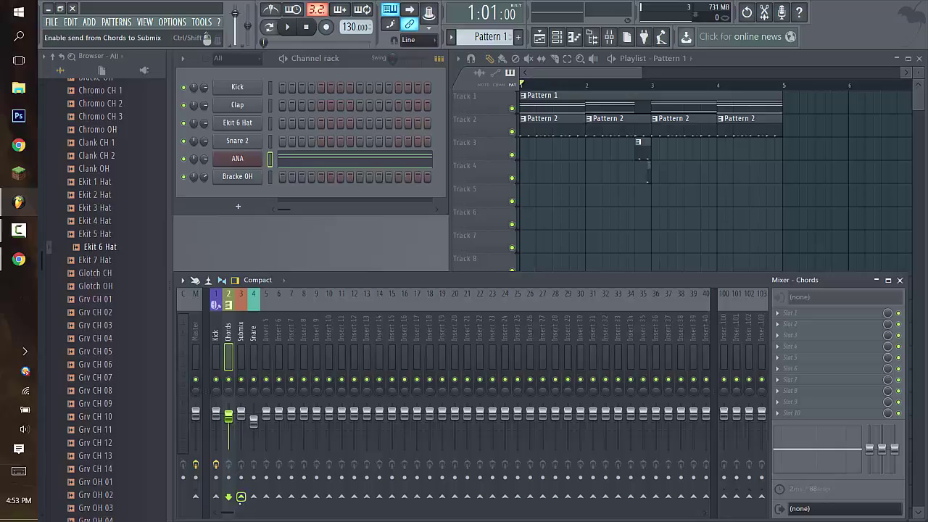
pyautogui.rightClick(244, 497)
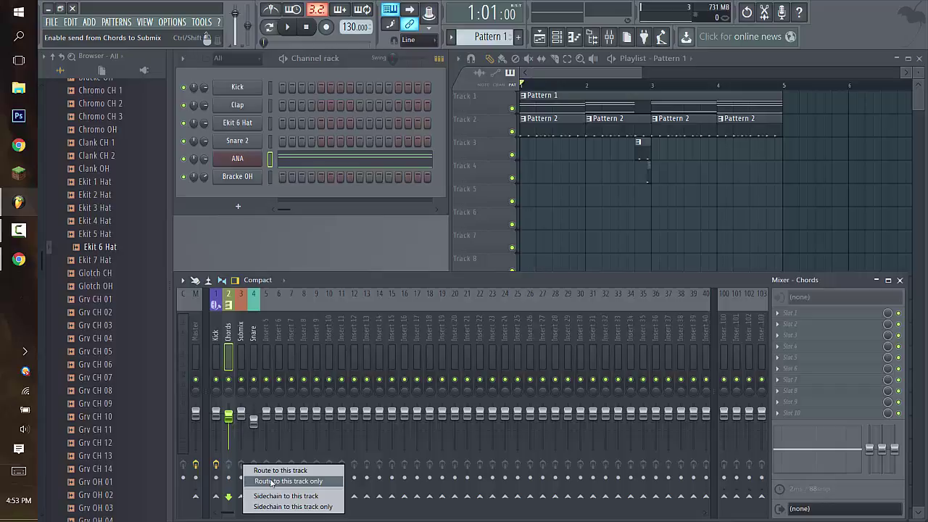
pyautogui.click(272, 482)
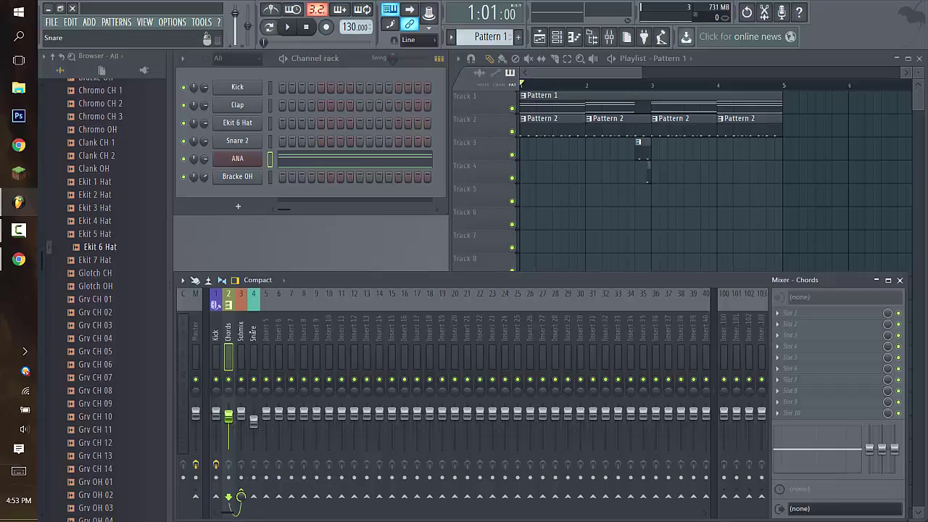
pyautogui.click(254, 509)
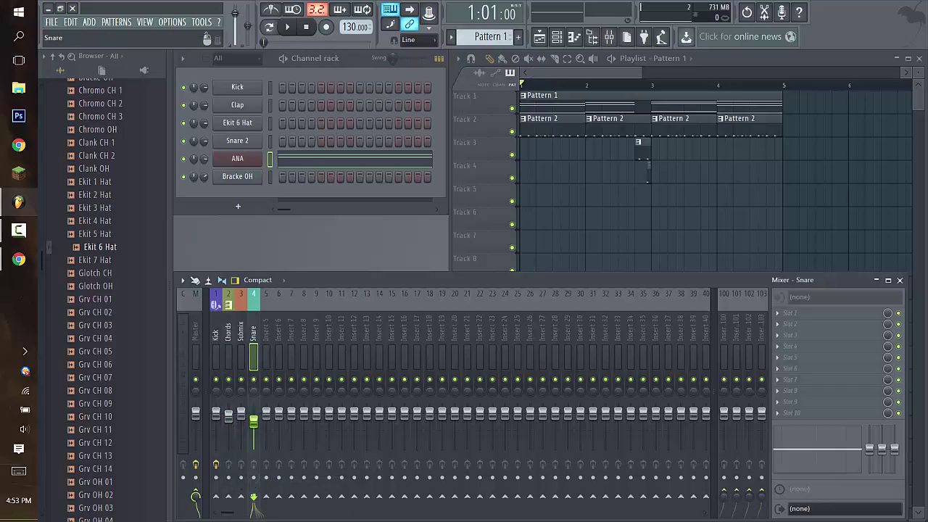
pyautogui.rightClick(243, 499)
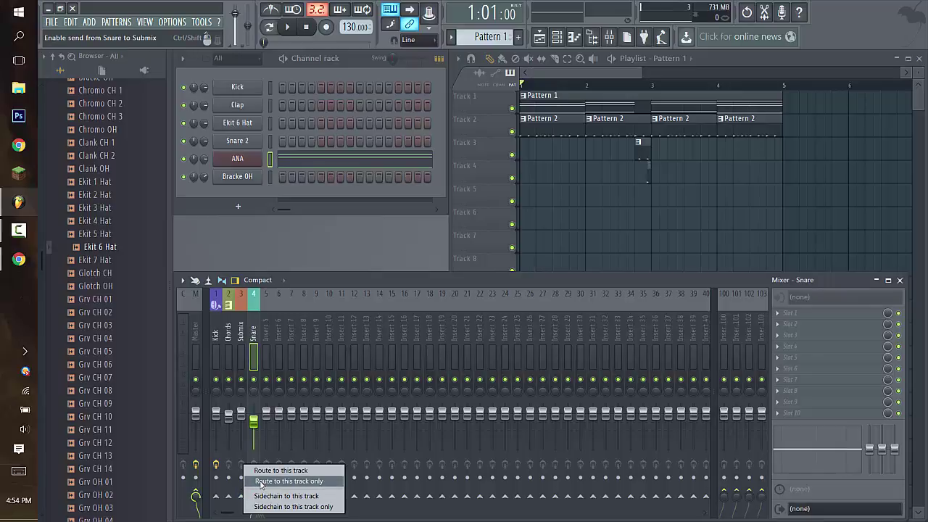
pyautogui.click(262, 484)
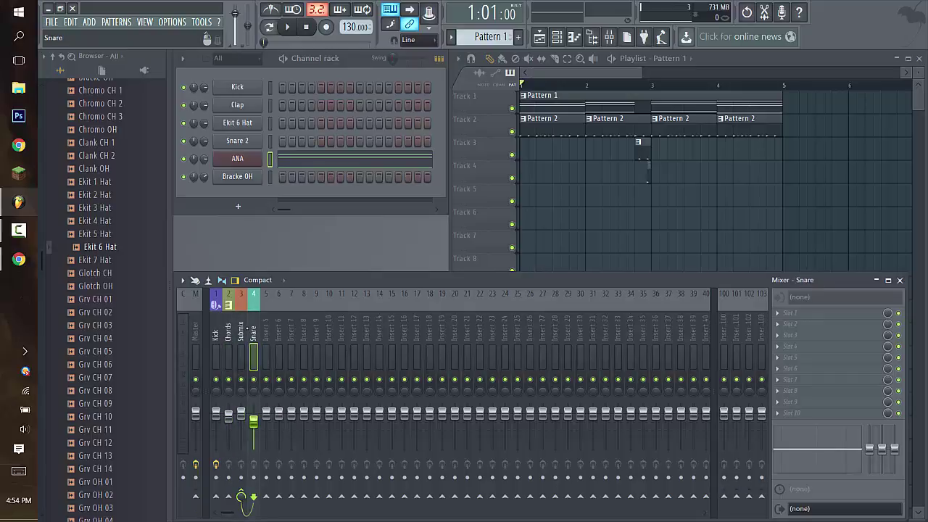
pyautogui.click(229, 332)
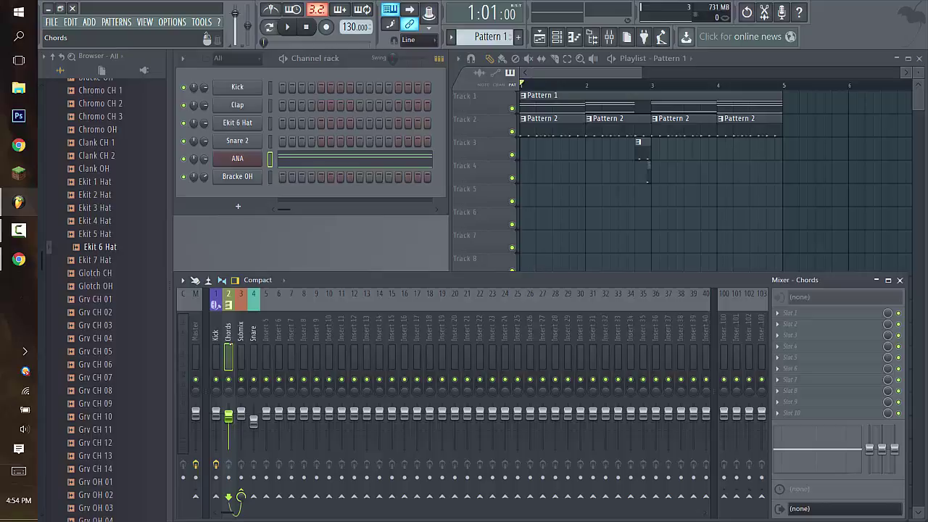
# Step: Add a Fruity Compressor to the first effect slot of the Submix track and set its ratio to 30.0:1
pyautogui.click(241, 333)
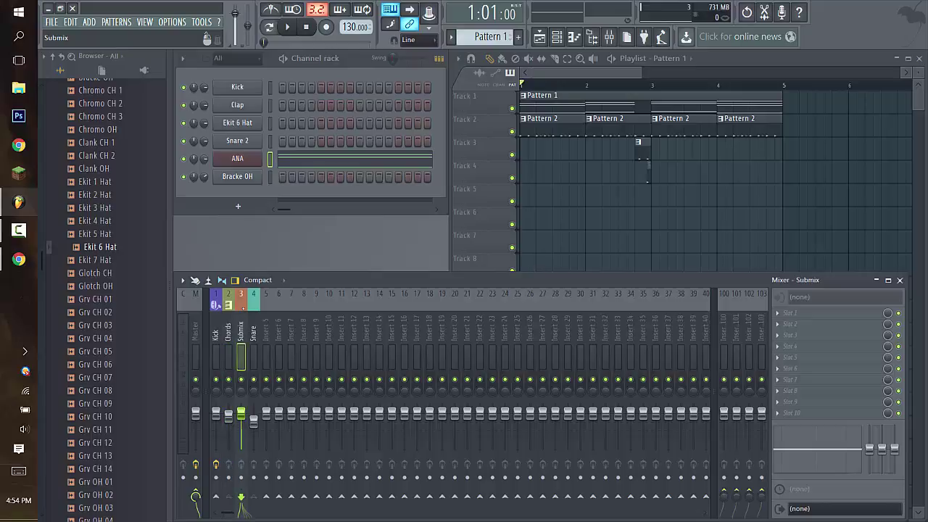
pyautogui.click(788, 320)
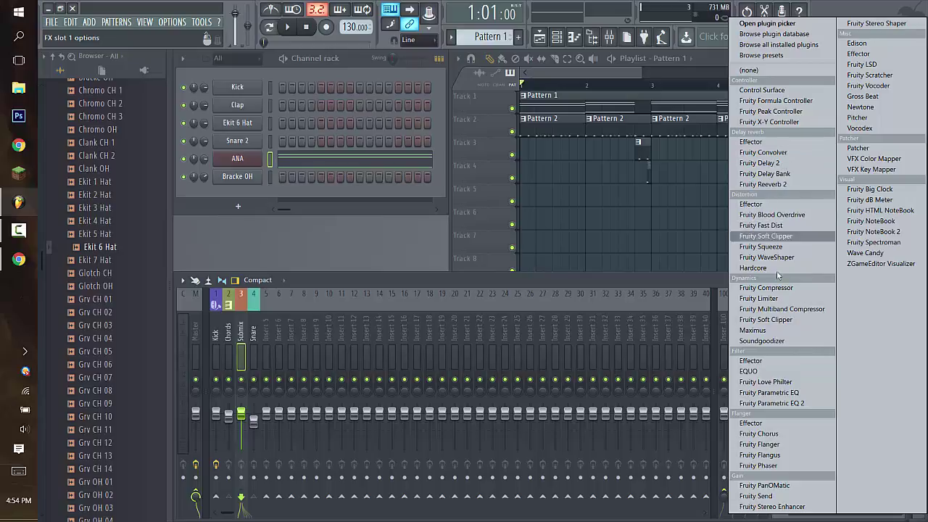
pyautogui.click(767, 288)
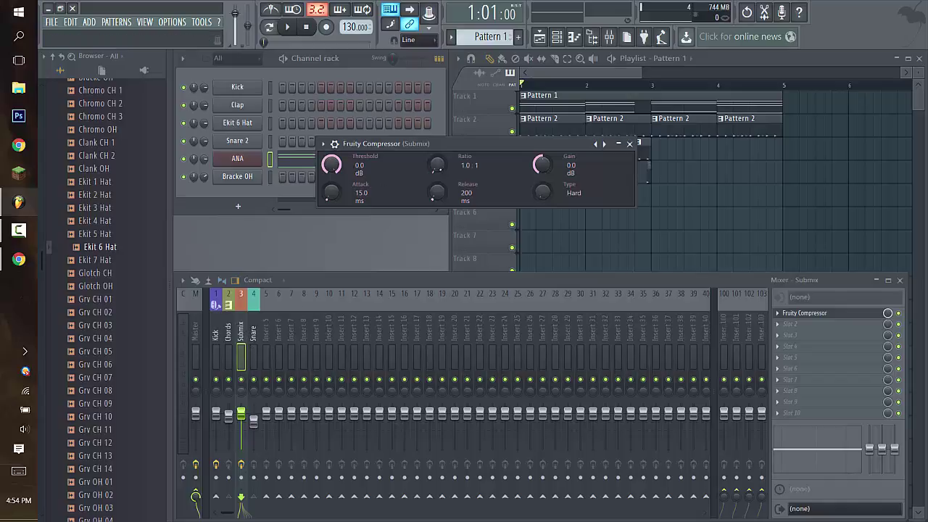
pyautogui.moveTo(437, 166); pyautogui.dragTo(437, 122)
# Step: Link the Submix compressor's threshold to the Kick's Peak ctrl - Peak with the Inverted mapping formula
pyautogui.rightClick(332, 166)
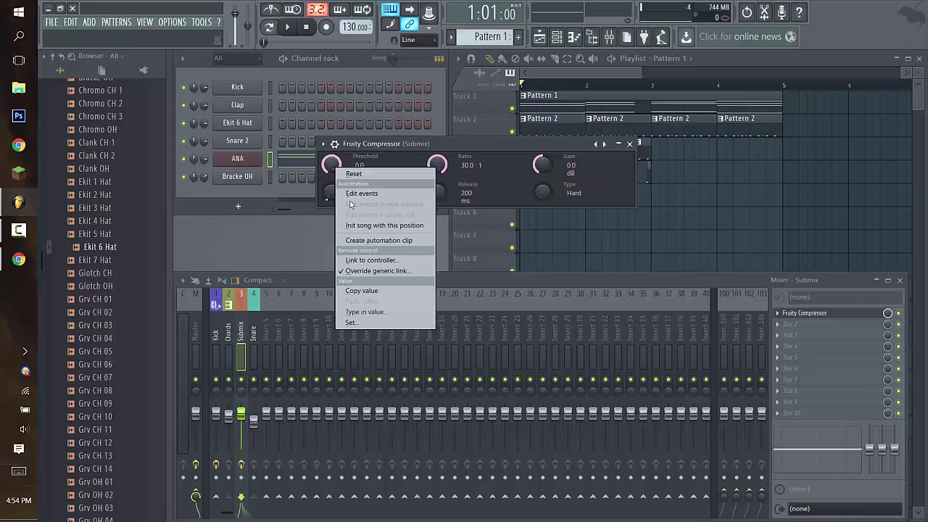
pyautogui.click(373, 261)
pyautogui.click(478, 277)
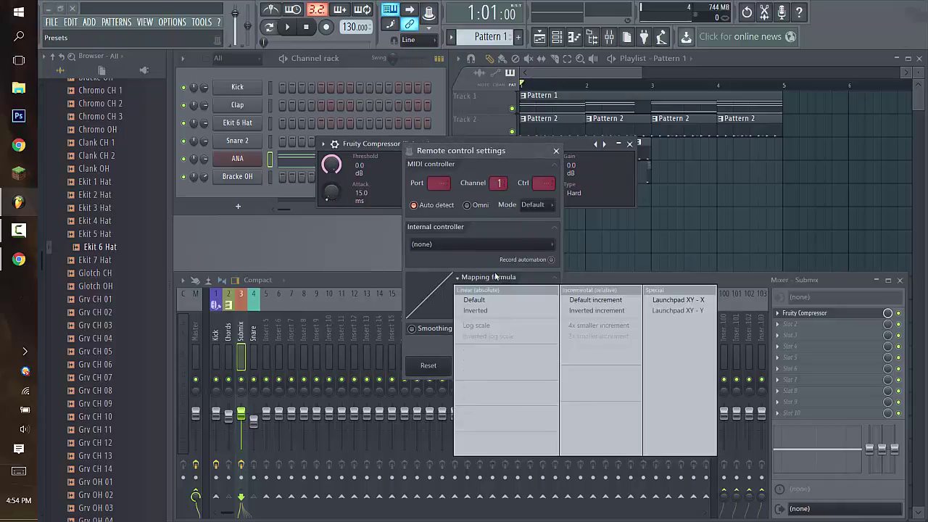
pyautogui.click(477, 310)
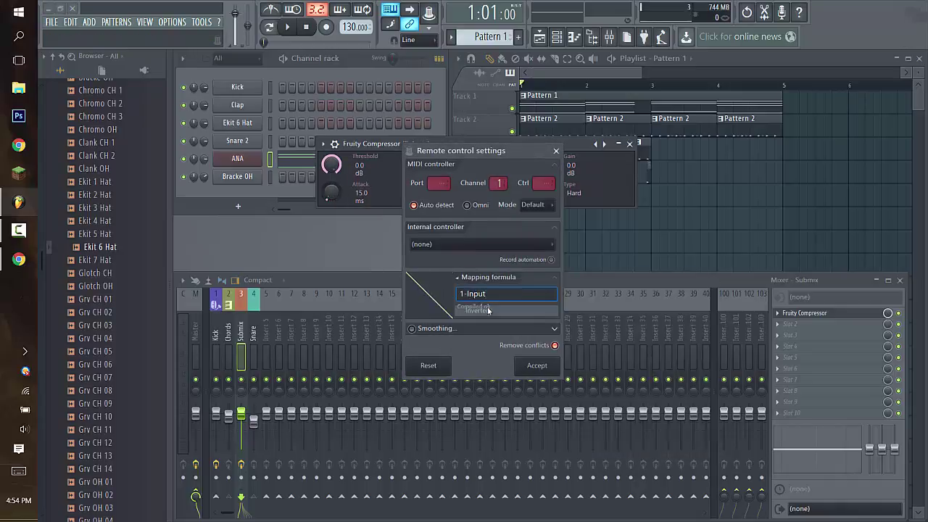
pyautogui.click(445, 247)
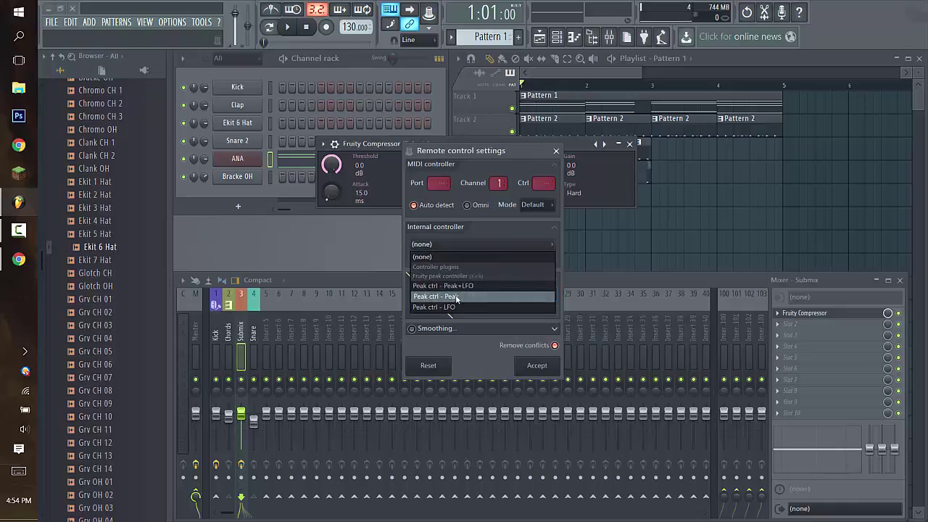
pyautogui.click(464, 294)
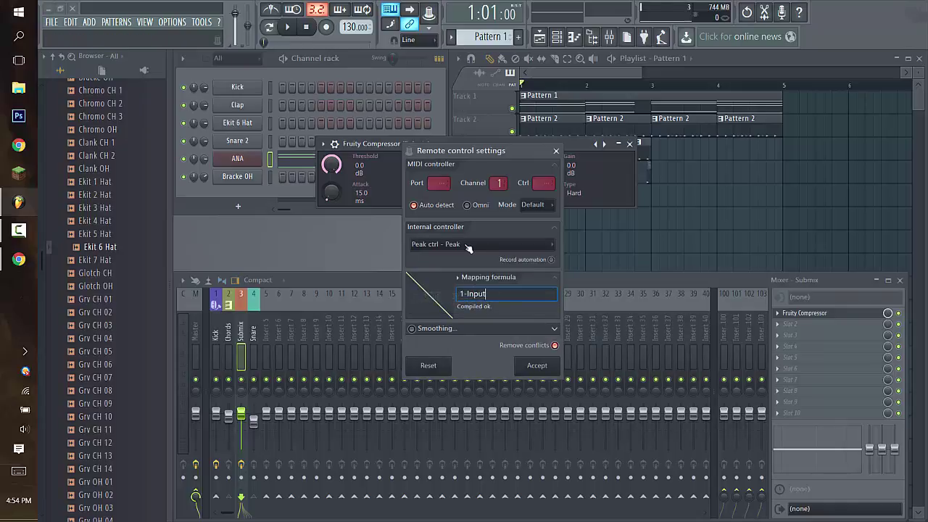
pyautogui.click(527, 366)
# Step: Close the compressor window and play the song to check the sidechain effect on the Submix, and stop playback
pyautogui.click(629, 143)
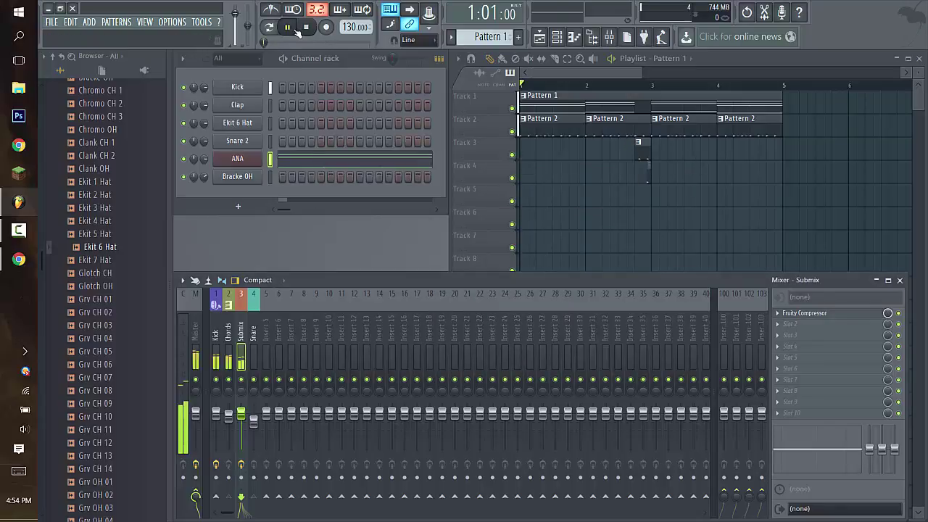
pyautogui.press('space')
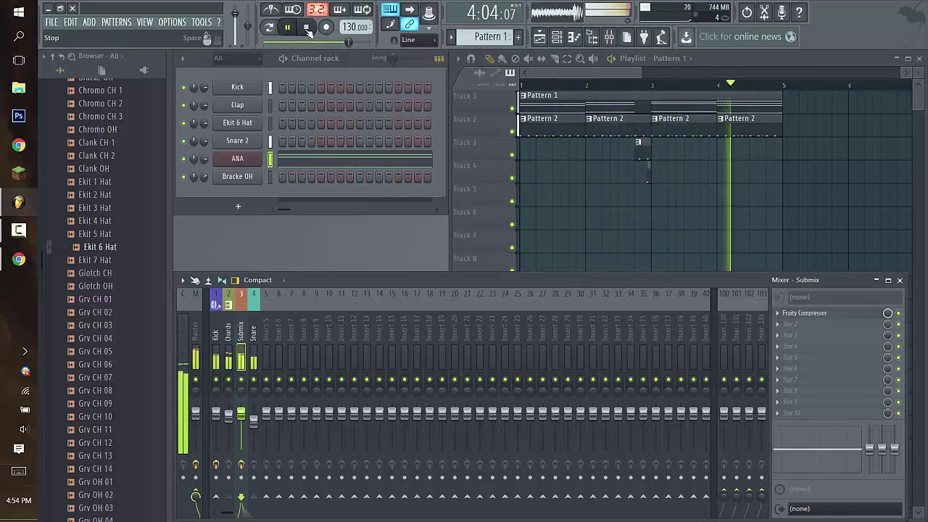
pyautogui.click(307, 27)
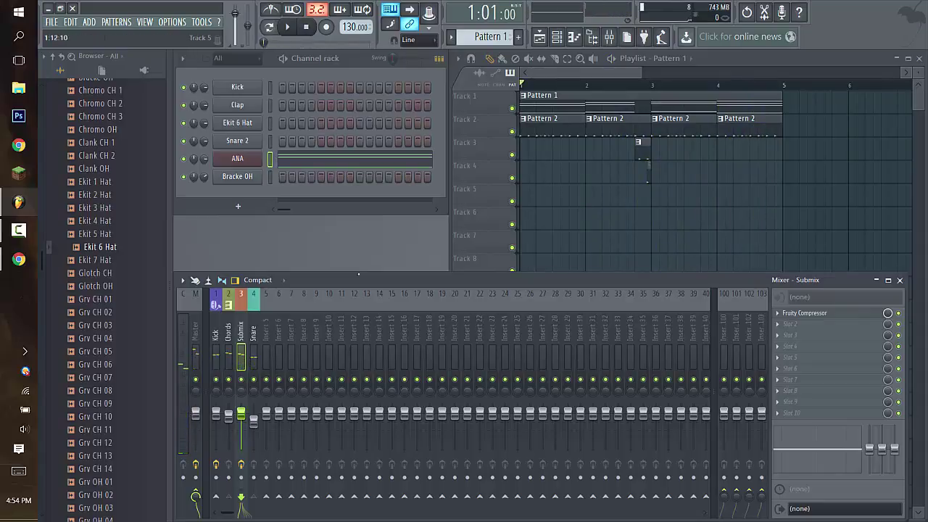
# Step: Select the Kick mixer track, open the Kick channel's sampler settings and reset its Pogo effect to the default
pyautogui.click(216, 339)
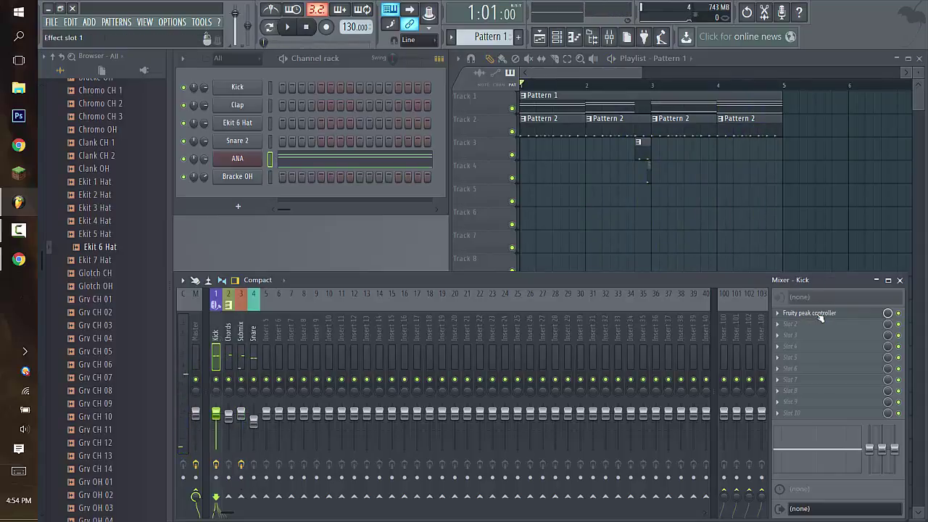
pyautogui.click(237, 88)
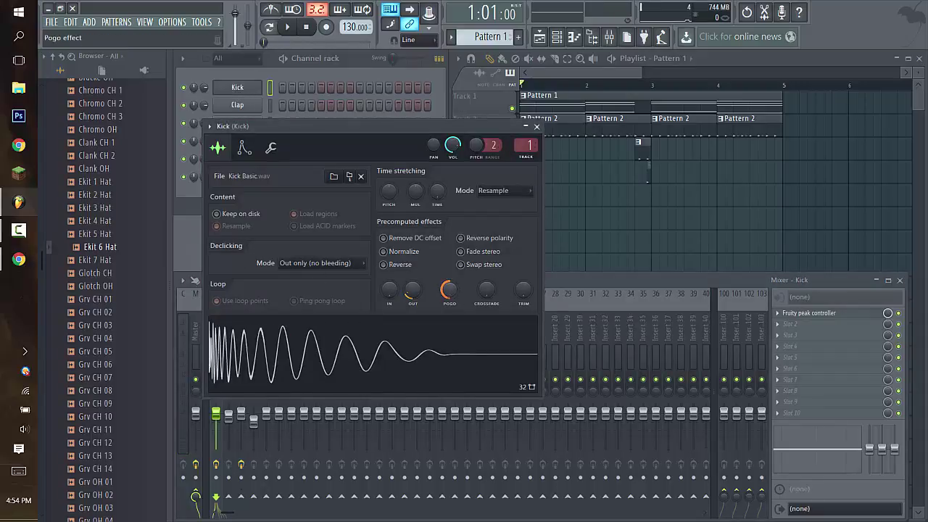
pyautogui.rightClick(449, 290)
pyautogui.click(470, 295)
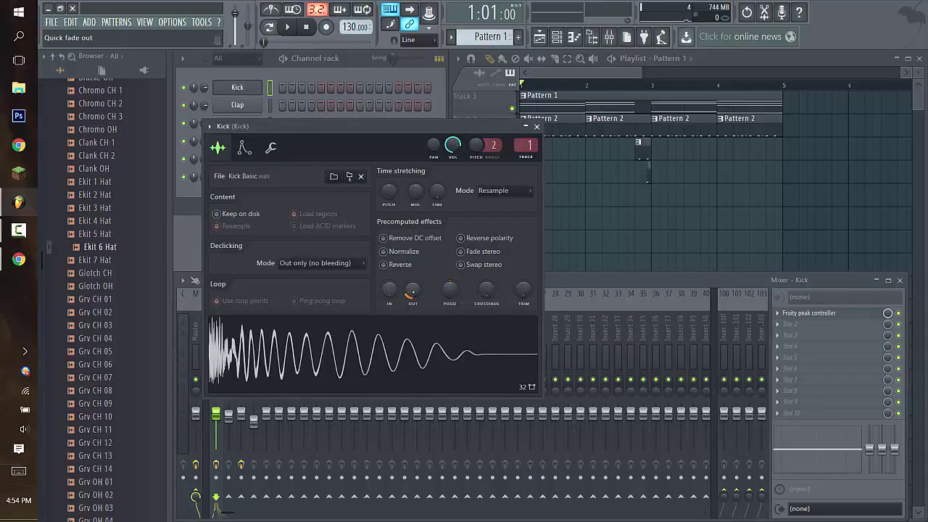
# Step: Reset the Kick sample's quick fade out, raise it again while the song plays, and stop playback and close the sampler settings
pyautogui.rightClick(413, 291)
pyautogui.click(433, 295)
pyautogui.click(287, 26)
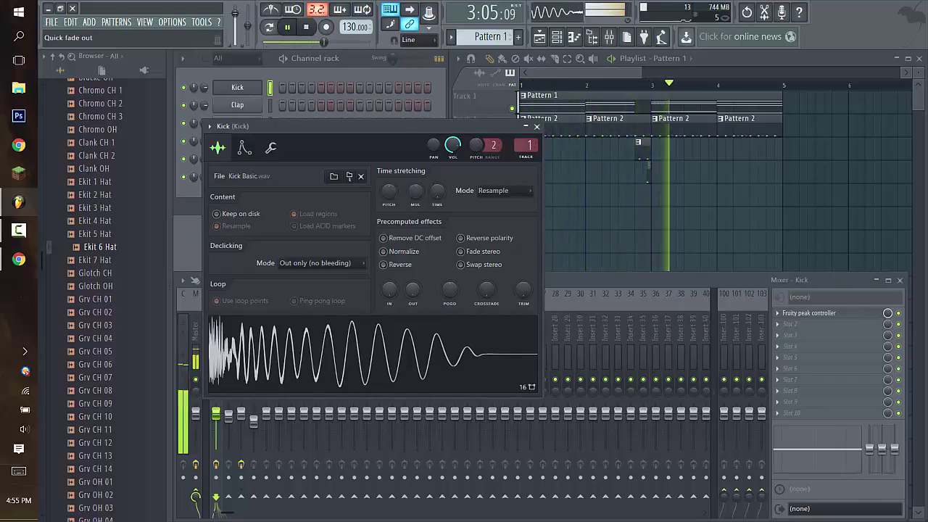
pyautogui.moveTo(412, 291); pyautogui.dragTo(413, 272)
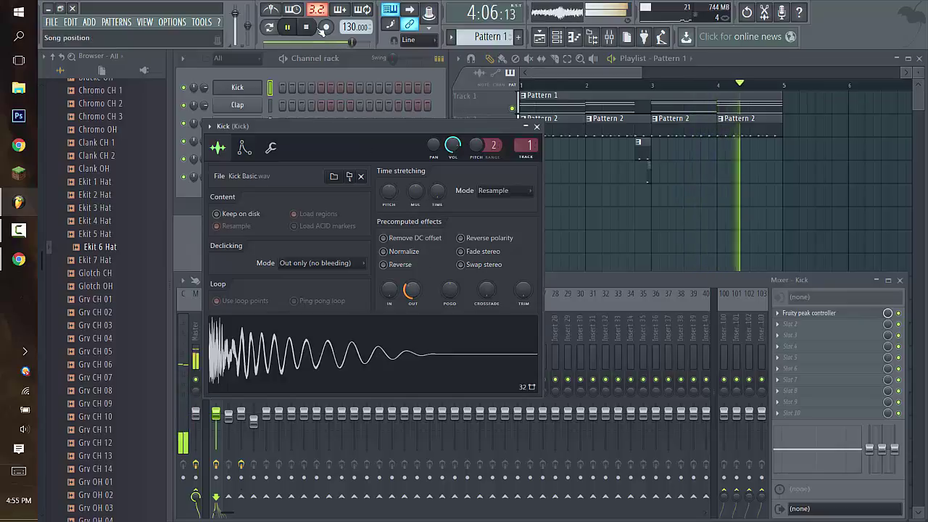
pyautogui.click(306, 27)
pyautogui.click(536, 126)
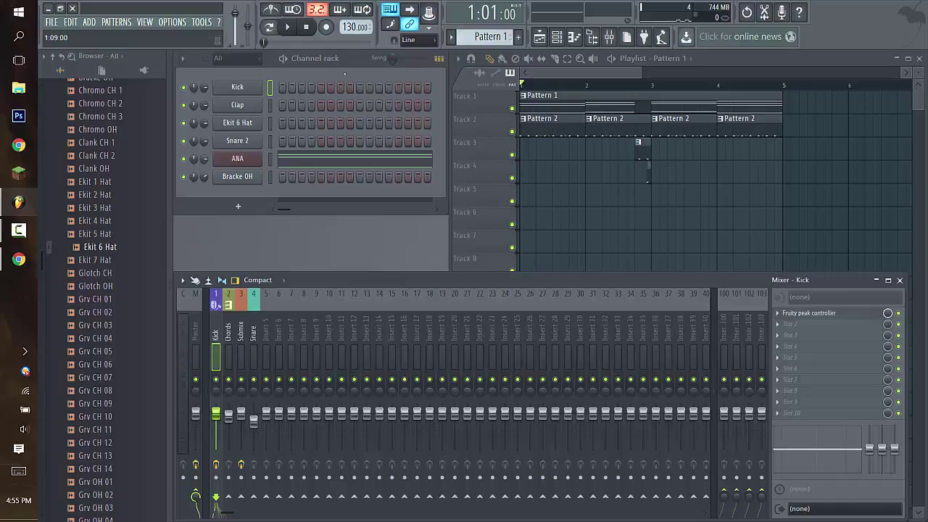
# Step: Add a Harmor synth channel with mixer track Insert 5 selected, and close the Harmor window
pyautogui.click(253, 333)
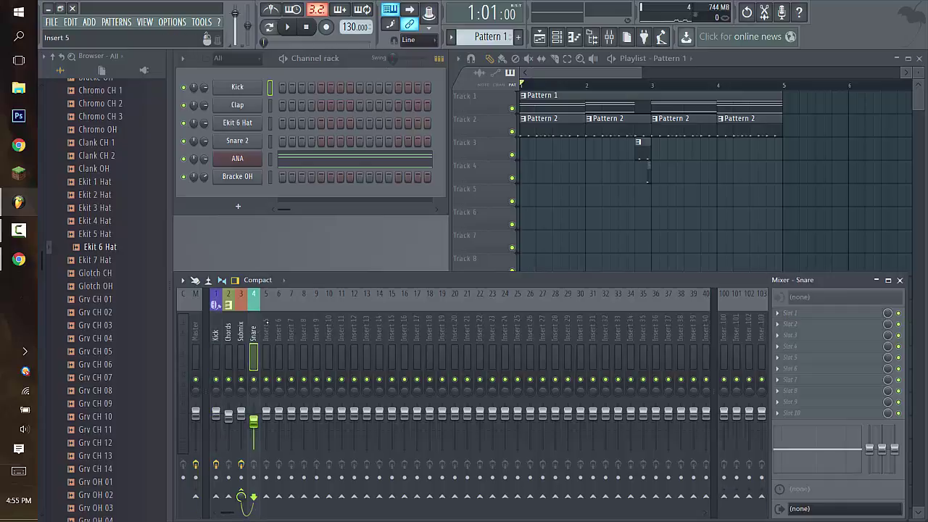
pyautogui.click(266, 321)
pyautogui.click(89, 21)
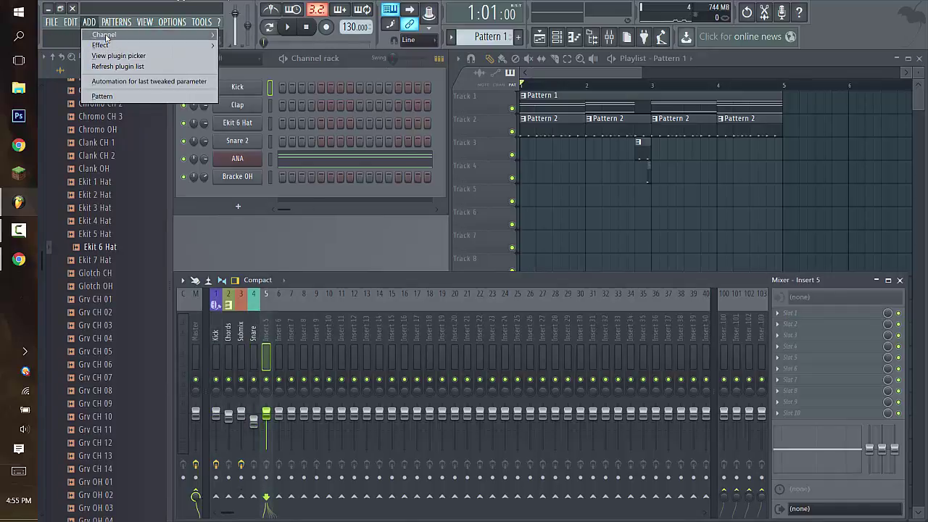
pyautogui.moveTo(107, 38)
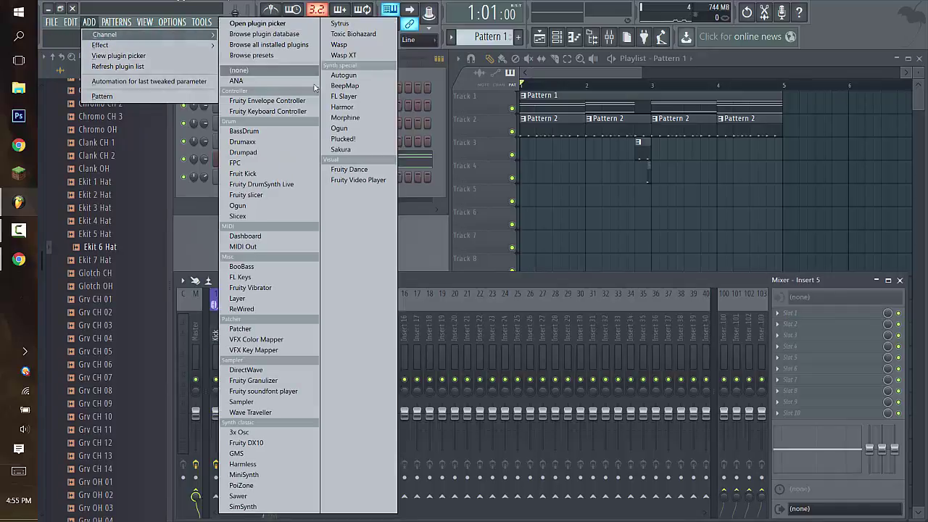
pyautogui.click(344, 107)
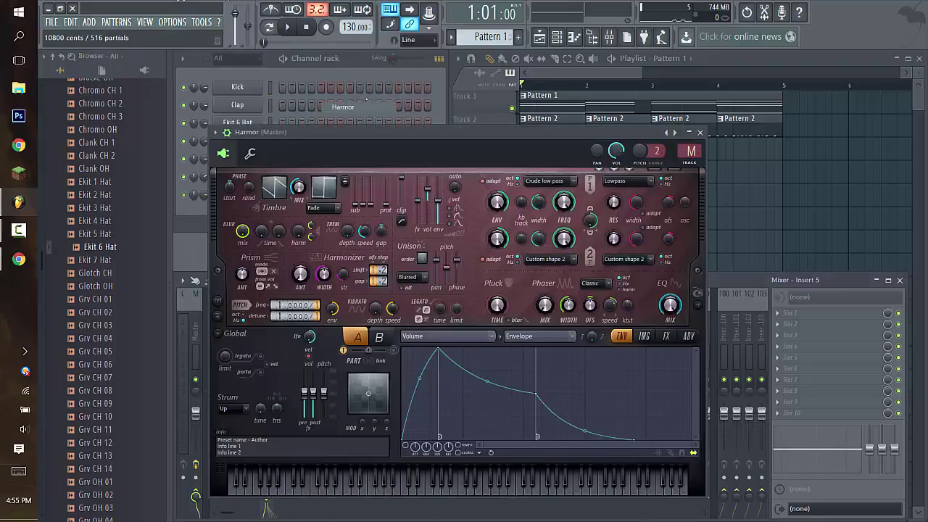
pyautogui.click(700, 132)
# Step: Draw a four-bar A5 note for Harmor in Pattern 5 and place the pattern at the start of playlist Track 5
pyautogui.press('KP_Add')
pyautogui.press('KP_Add')
pyautogui.press('KP_Add')
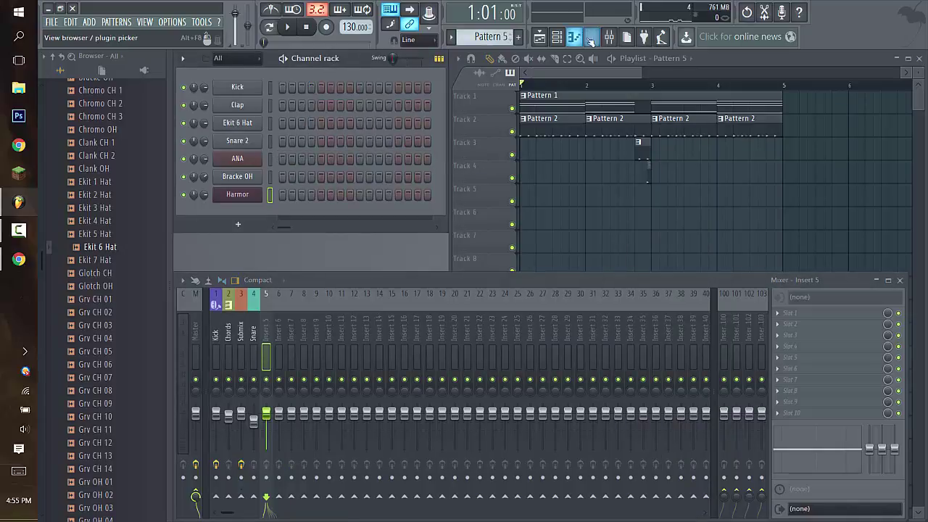
pyautogui.click(574, 37)
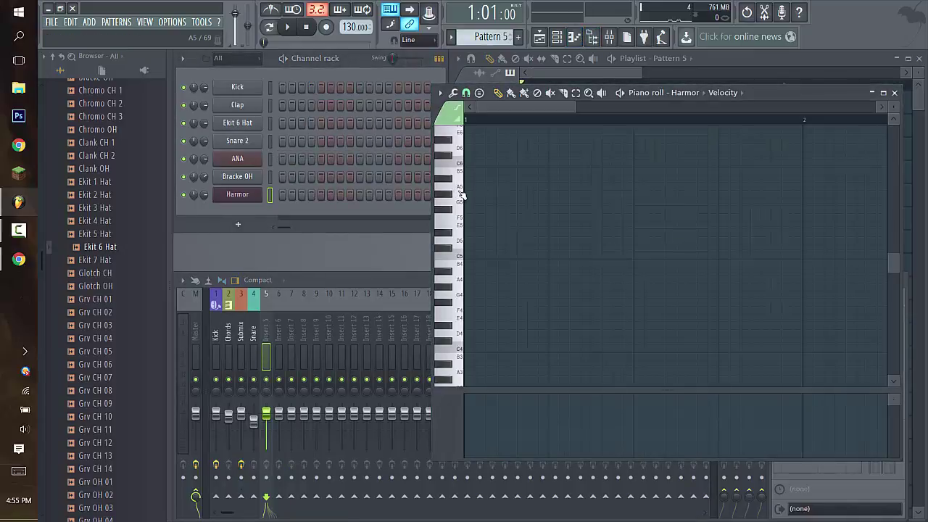
pyautogui.click(466, 188)
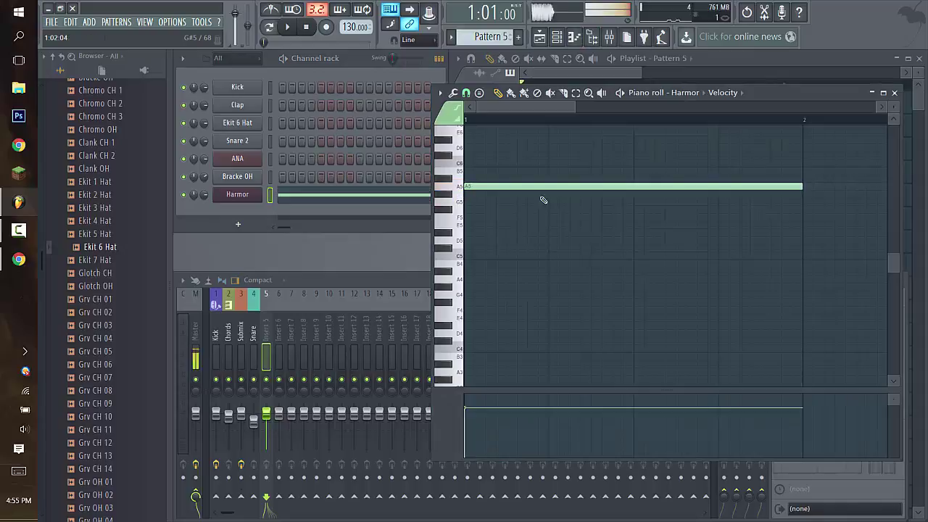
pyautogui.keyDown('ctrl'); pyautogui.scroll(-5, 690, 186); pyautogui.keyUp('ctrl')
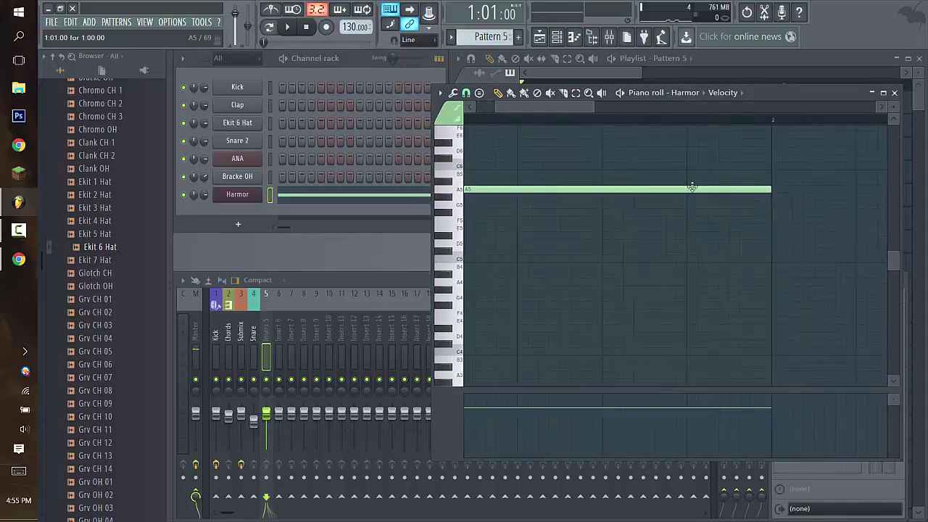
pyautogui.moveTo(549, 194); pyautogui.dragTo(795, 197)
pyautogui.click(894, 93)
pyautogui.moveTo(599, 193); pyautogui.dragTo(496, 200)
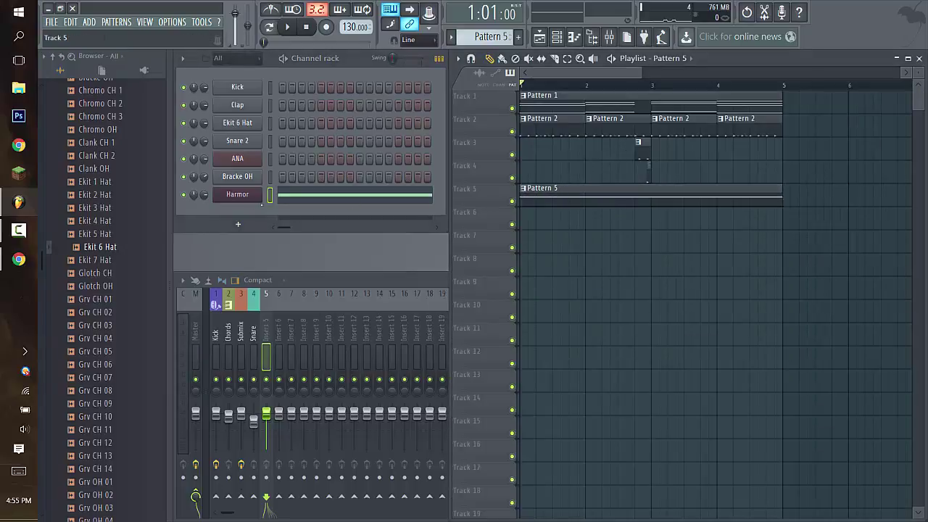
# Step: Assign the Harmor channel to mixer track 5 and close its window
pyautogui.click(234, 197)
pyautogui.doubleClick(689, 151)
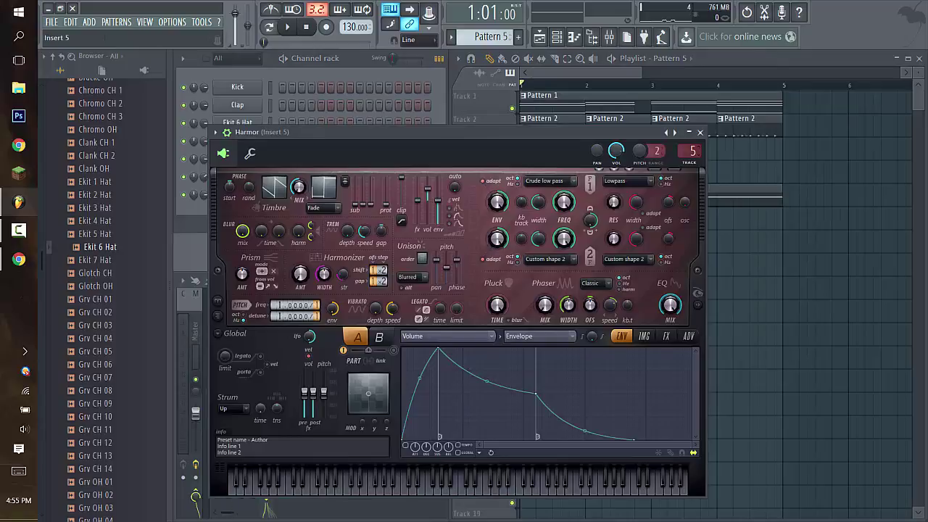
pyautogui.click(700, 132)
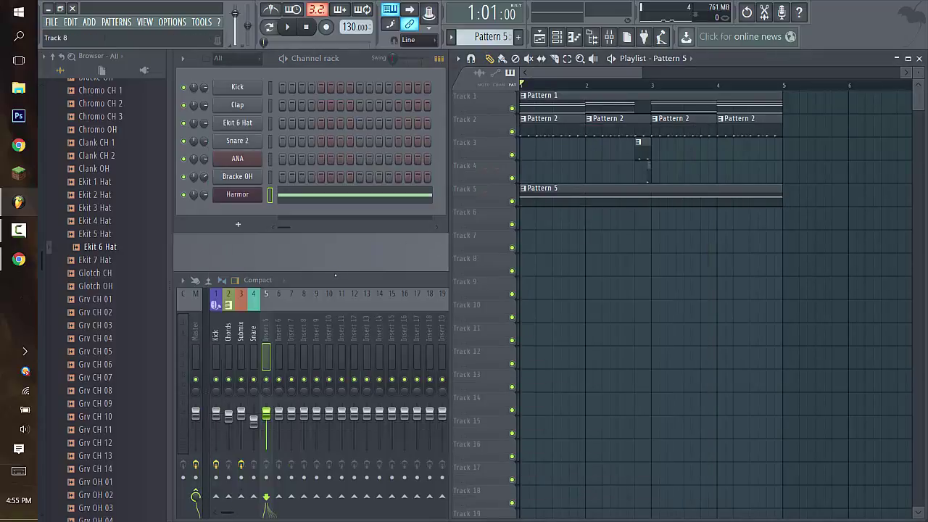
# Step: Rename mixer track Insert 5 as "note harmor"
pyautogui.click(334, 278)
pyautogui.rightClick(268, 326)
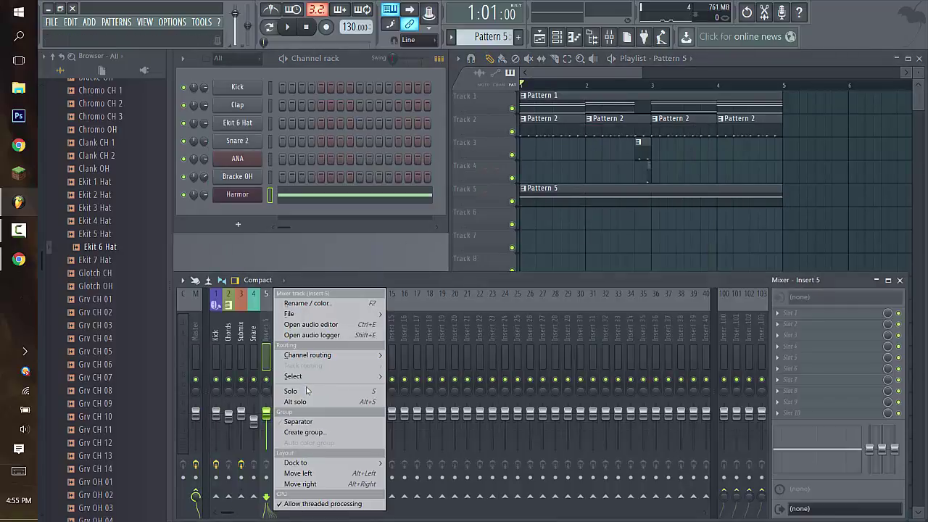
pyautogui.click(300, 303)
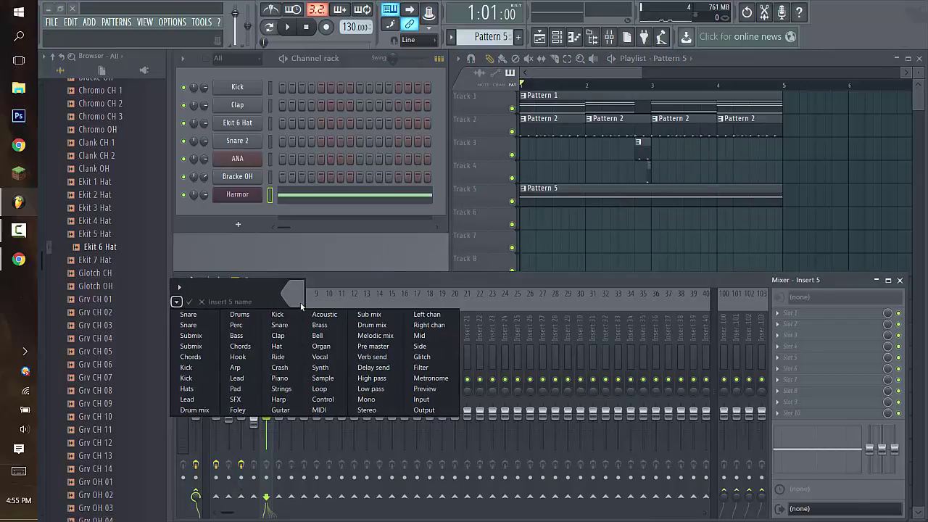
pyautogui.press('Down')
pyautogui.click(240, 287)
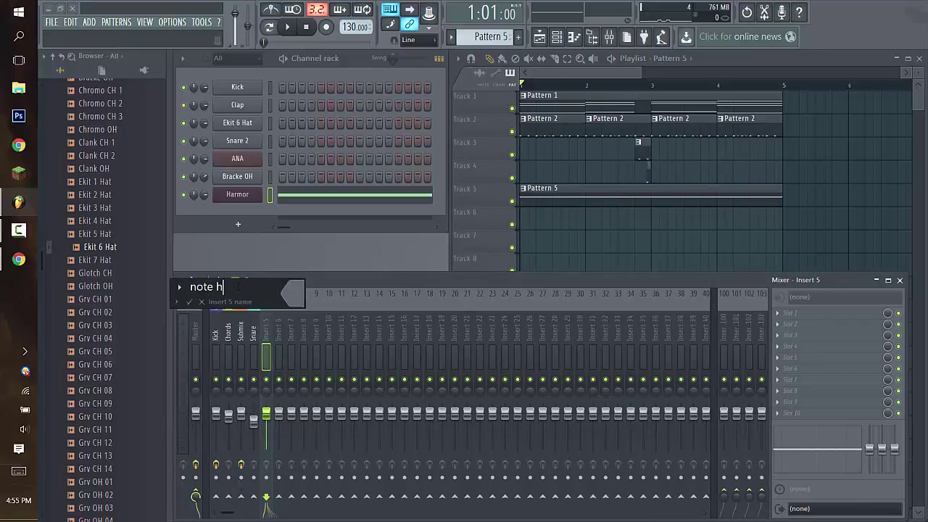
pyautogui.write('note harmor')
pyautogui.press('Return')
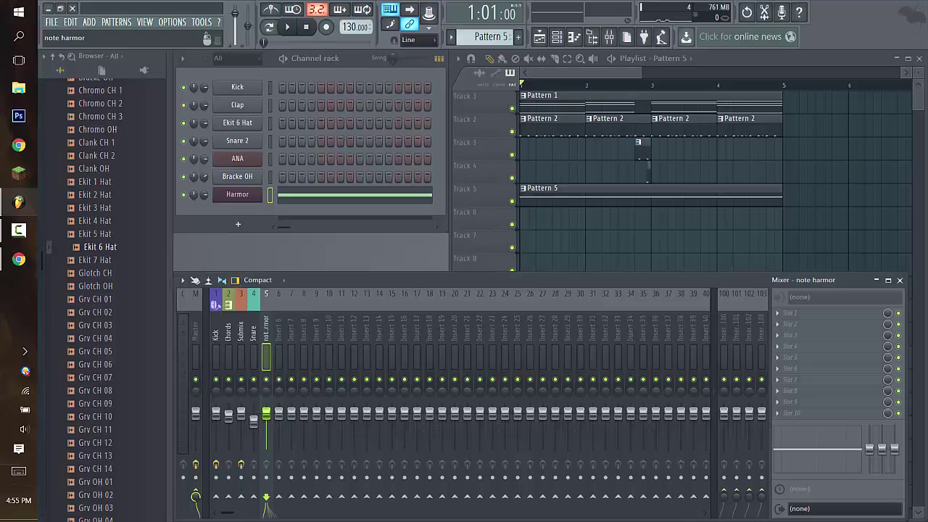
# Step: Compare the Submix and note harmor tracks, and play the song twice to hear Harmor without the sidechain, stopping playback each time
pyautogui.click(241, 334)
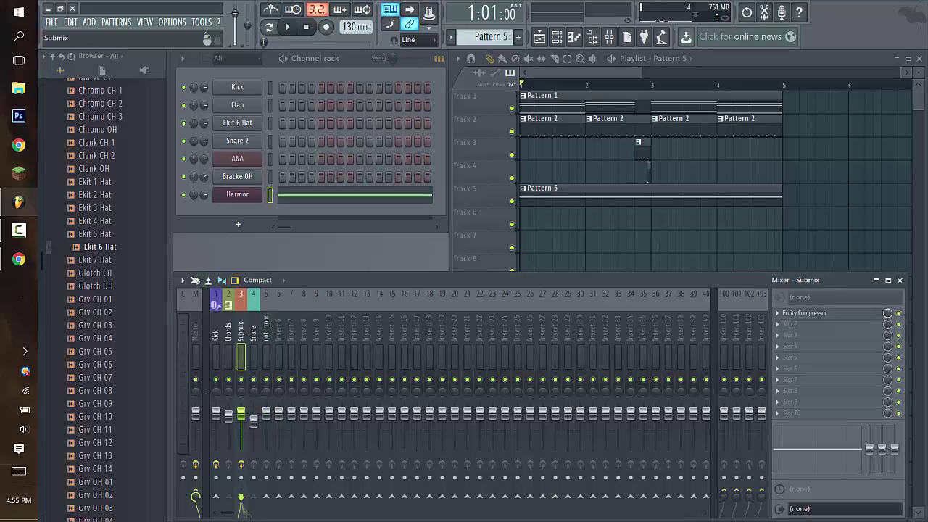
pyautogui.click(266, 355)
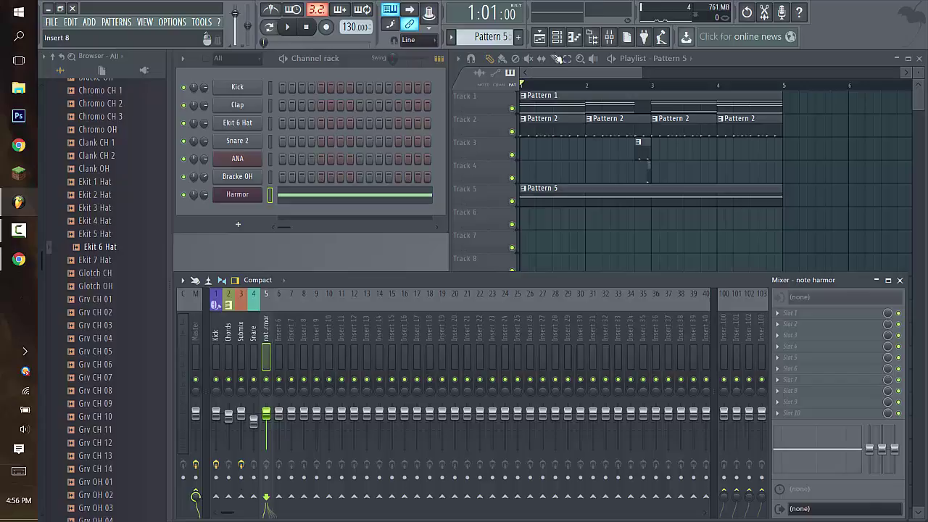
pyautogui.press('space')
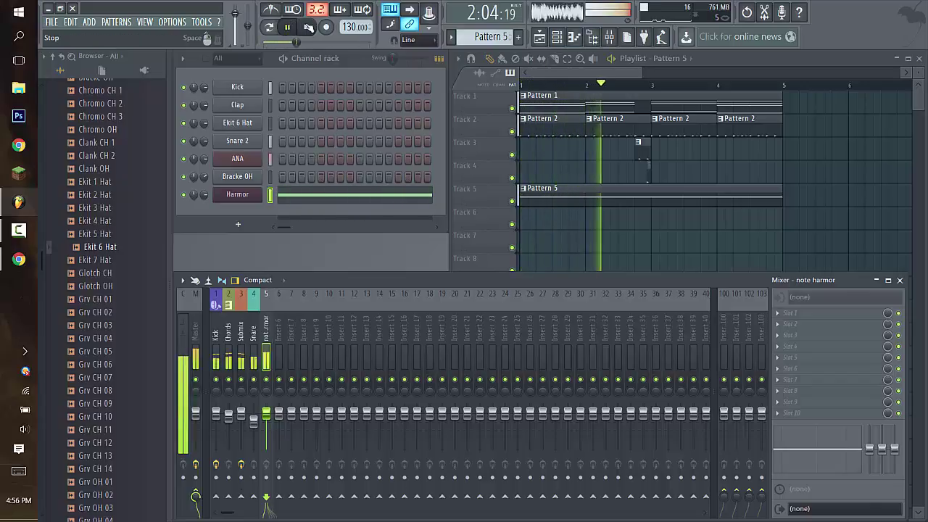
pyautogui.click(308, 27)
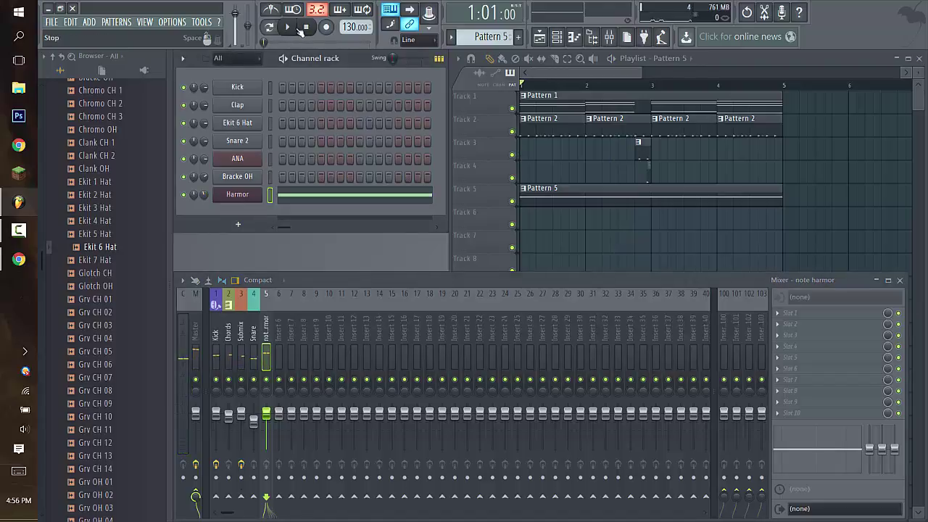
pyautogui.press('space')
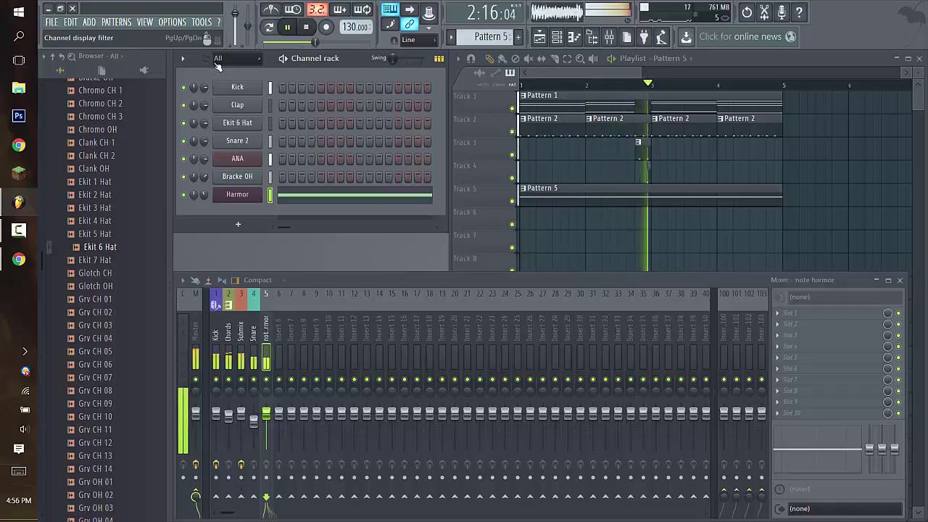
pyautogui.press('space')
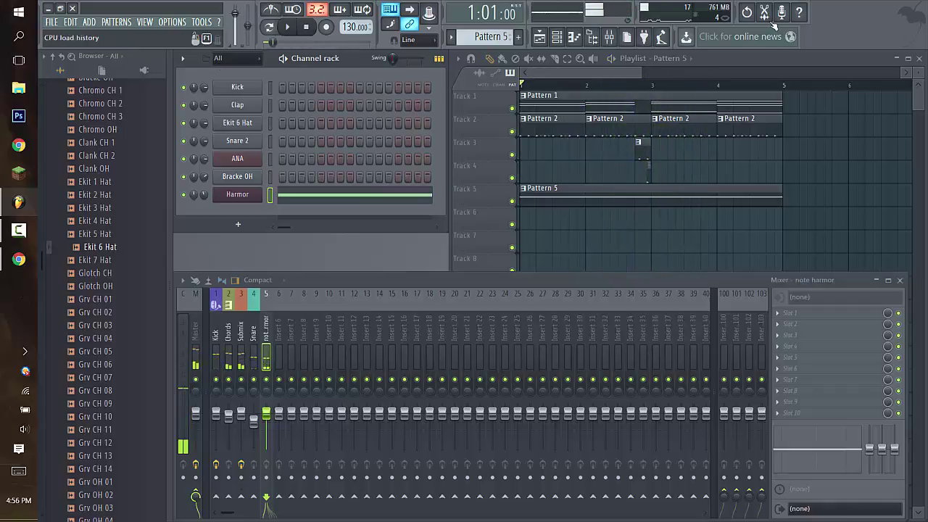
# Step: Examine the mixer routing of the Snare, Chords, Submix and note harmor tracks by selecting each in turn
pyautogui.click(719, 57)
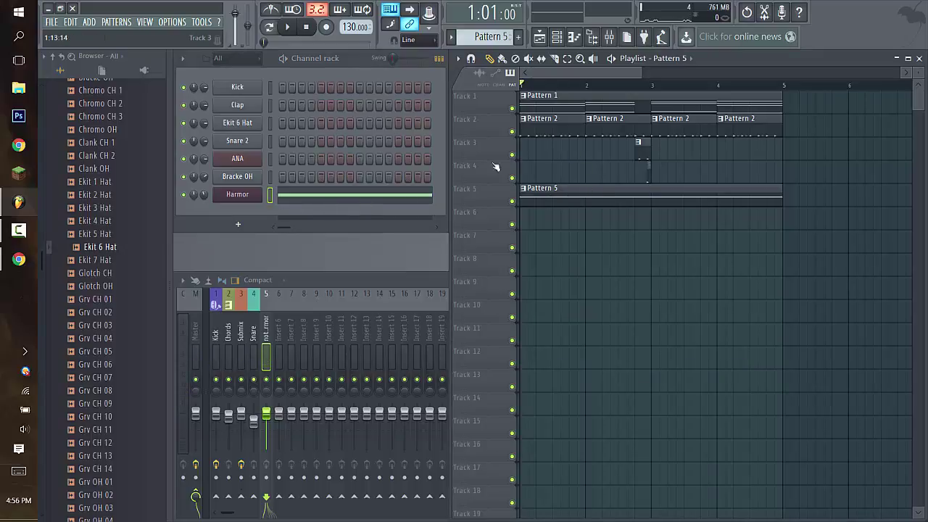
pyautogui.click(356, 277)
pyautogui.click(254, 332)
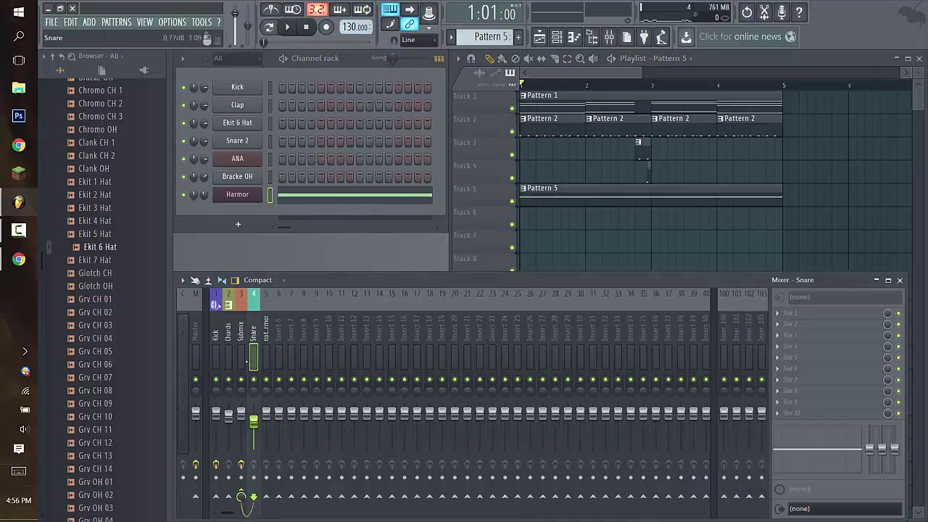
pyautogui.click(228, 335)
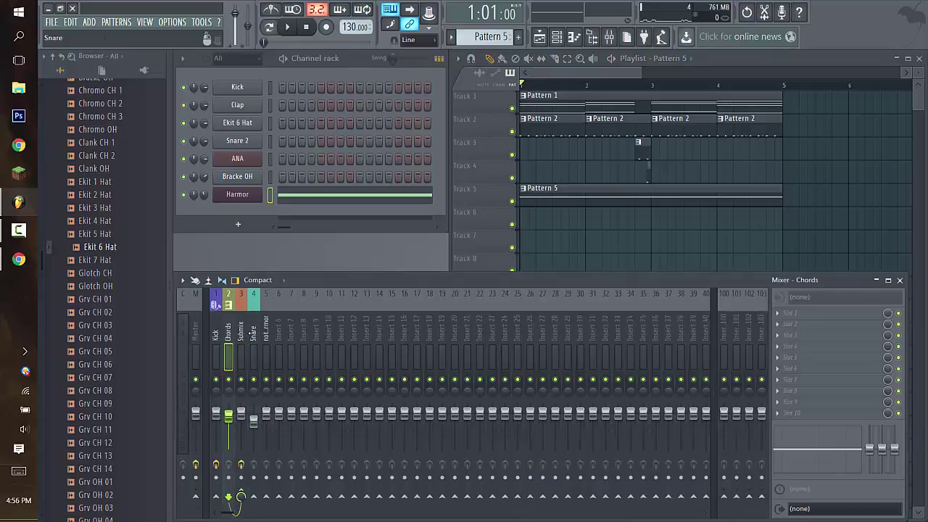
pyautogui.click(253, 419)
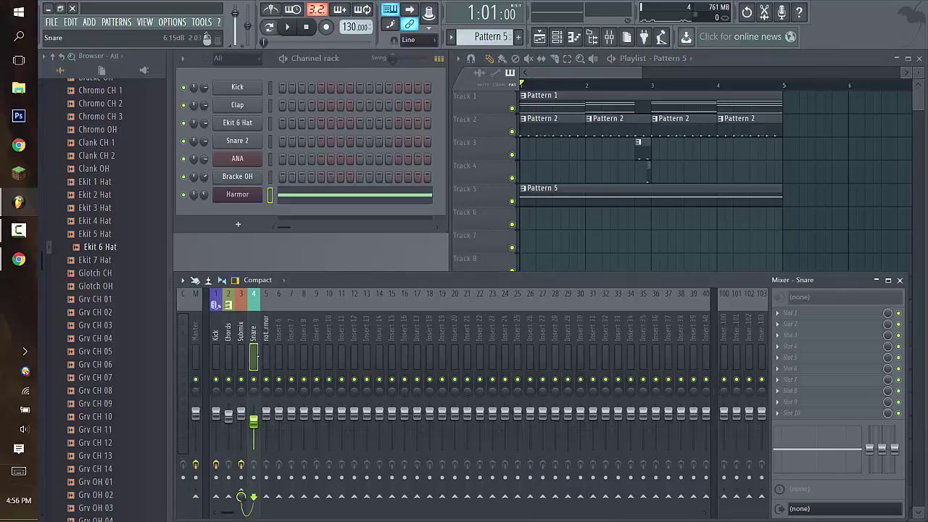
pyautogui.click(241, 355)
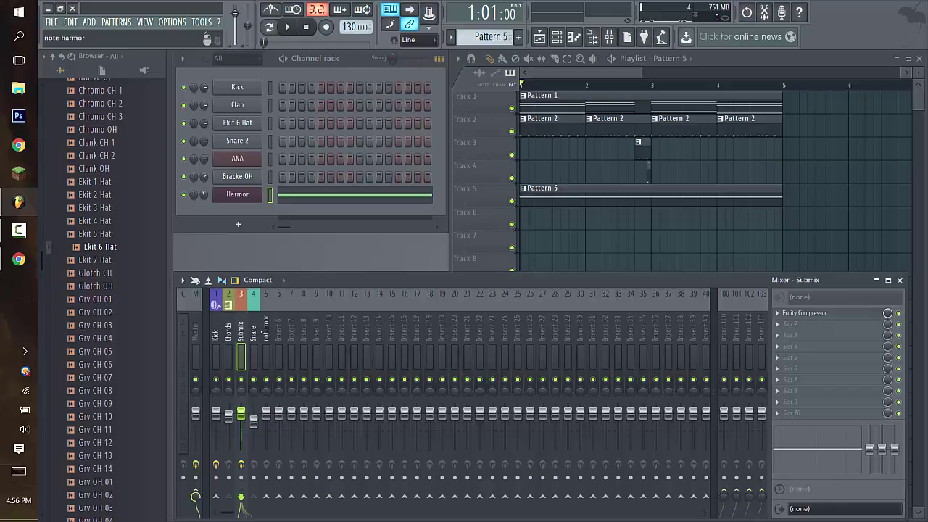
pyautogui.click(257, 337)
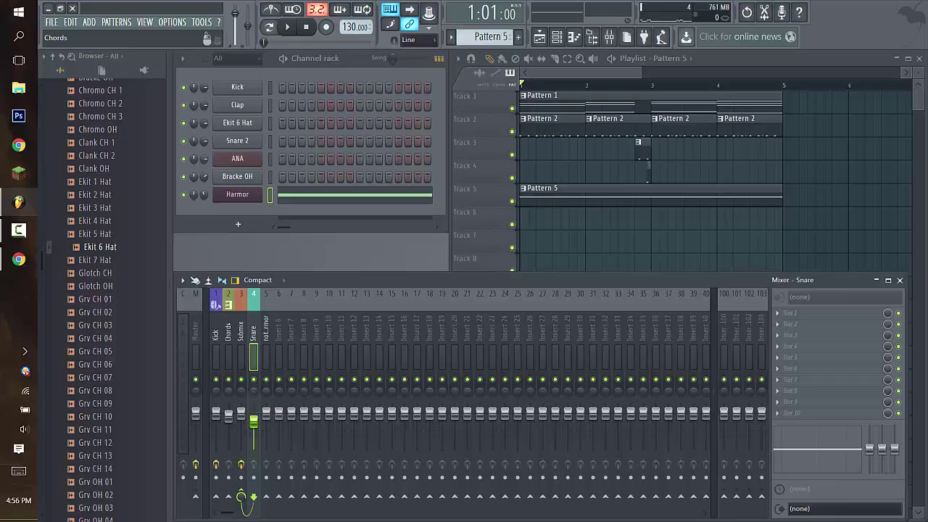
pyautogui.click(228, 509)
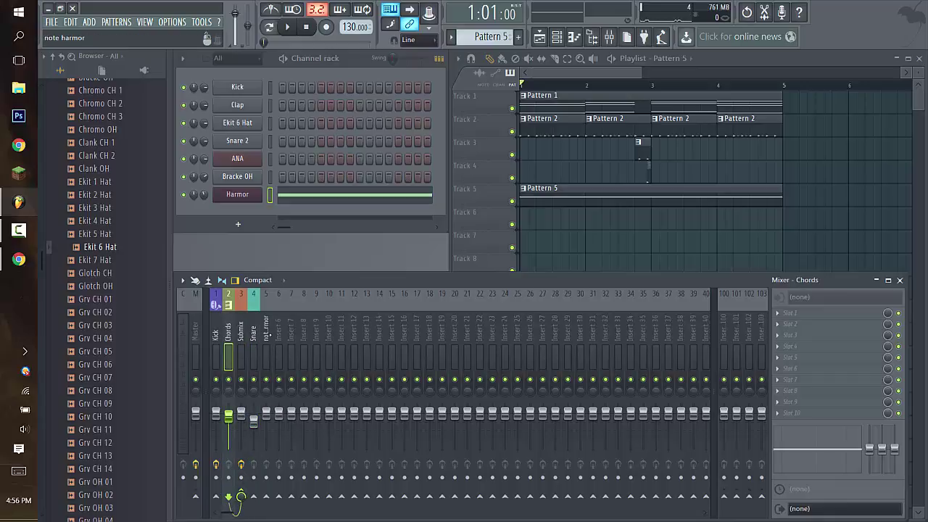
pyautogui.click(266, 355)
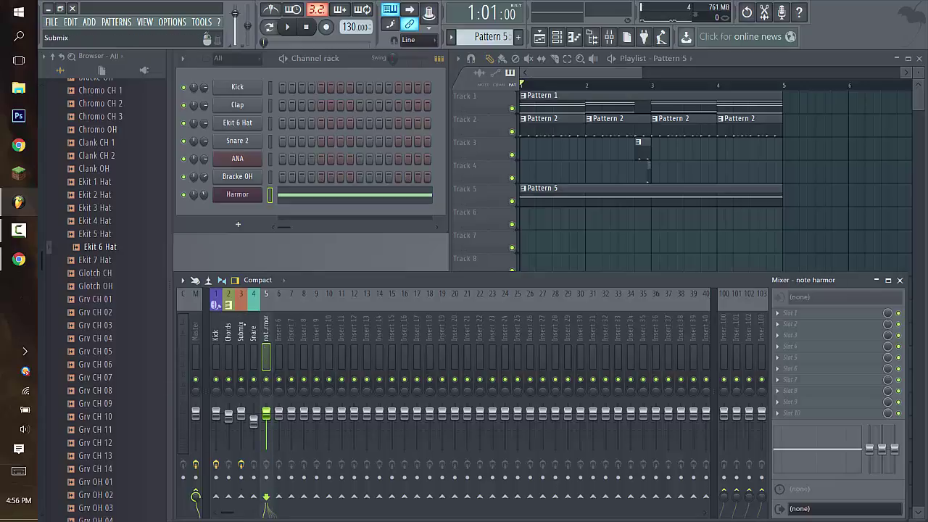
pyautogui.click(240, 348)
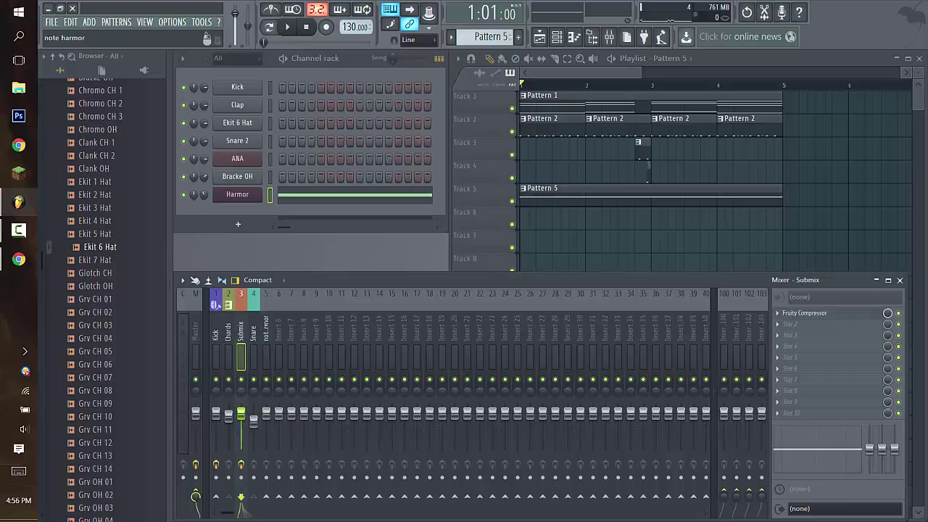
# Step: Route the note harmor track only to Submix, and play the song to hear Harmor with the sidechain before stopping playback
pyautogui.click(266, 348)
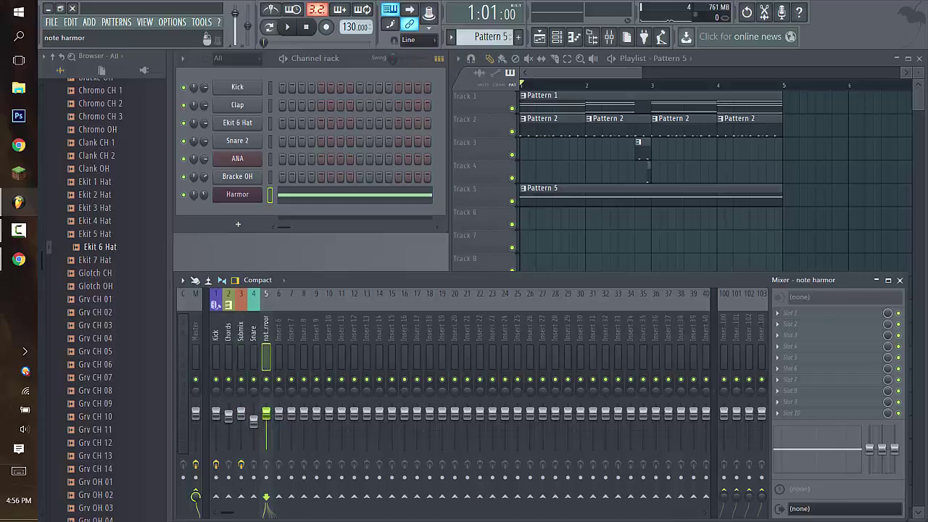
pyautogui.rightClick(246, 499)
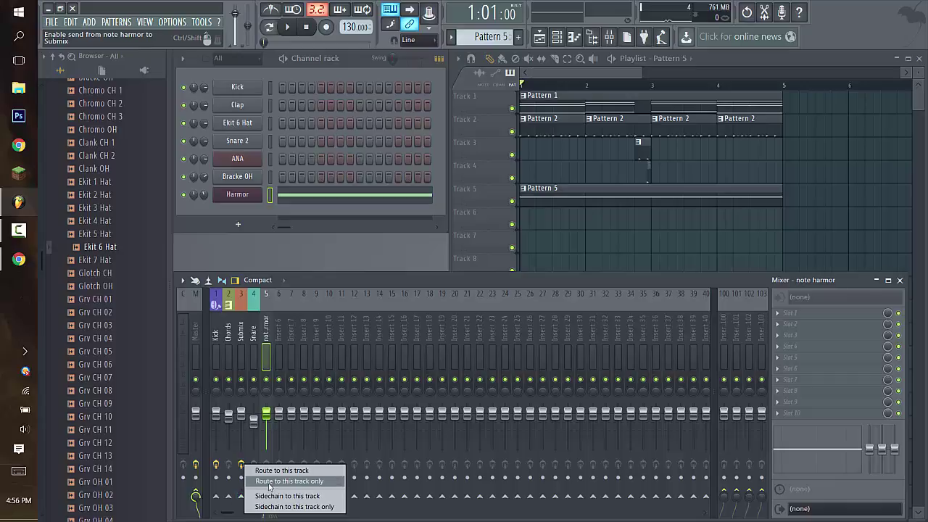
pyautogui.click(269, 487)
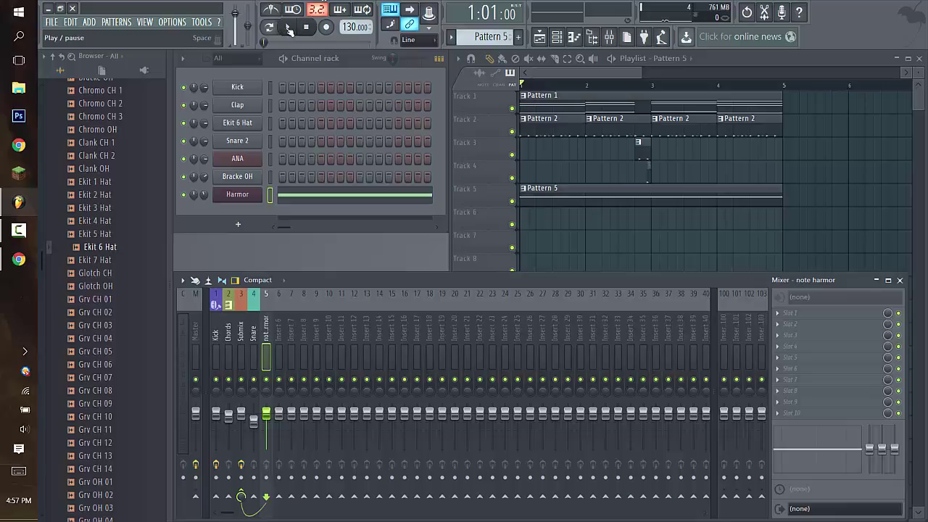
pyautogui.click(288, 28)
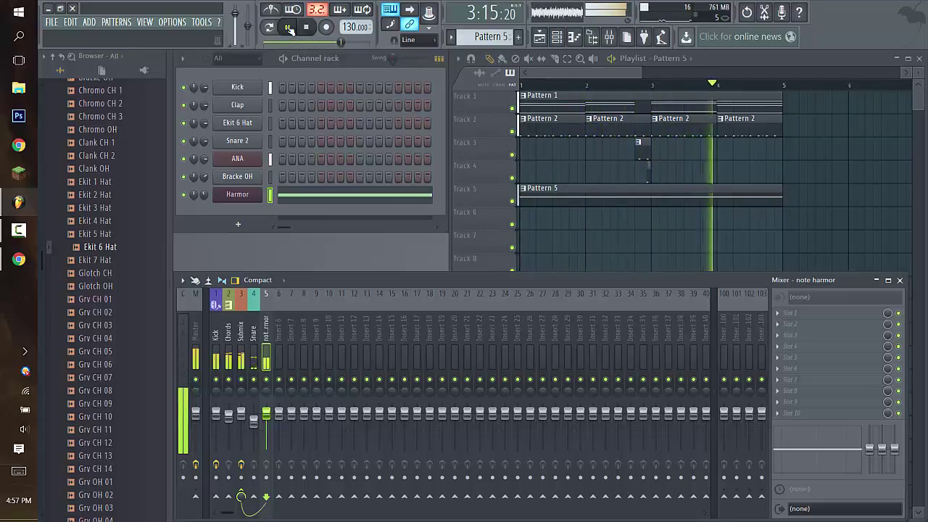
pyautogui.click(306, 28)
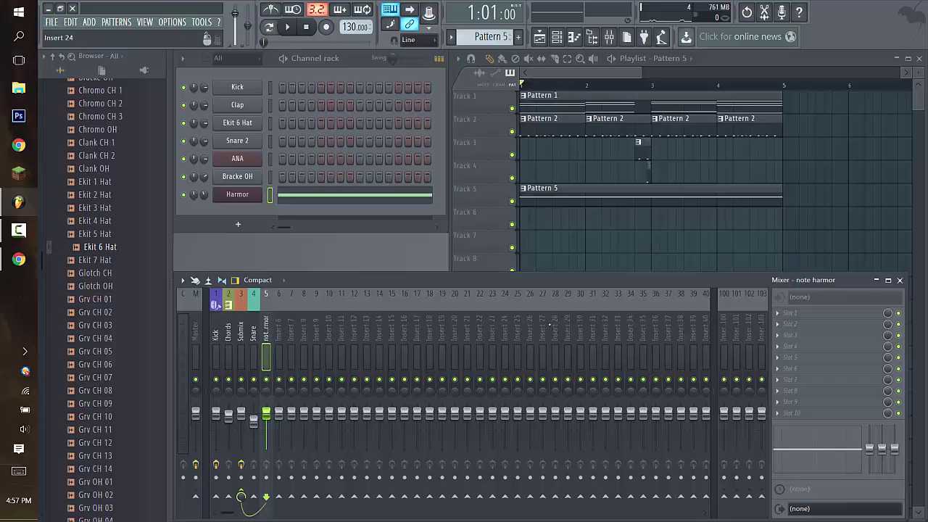
# Step: Route the mixer tracks Insert 6, Insert 7 and Insert 8 only to the Submix track
pyautogui.click(579, 326)
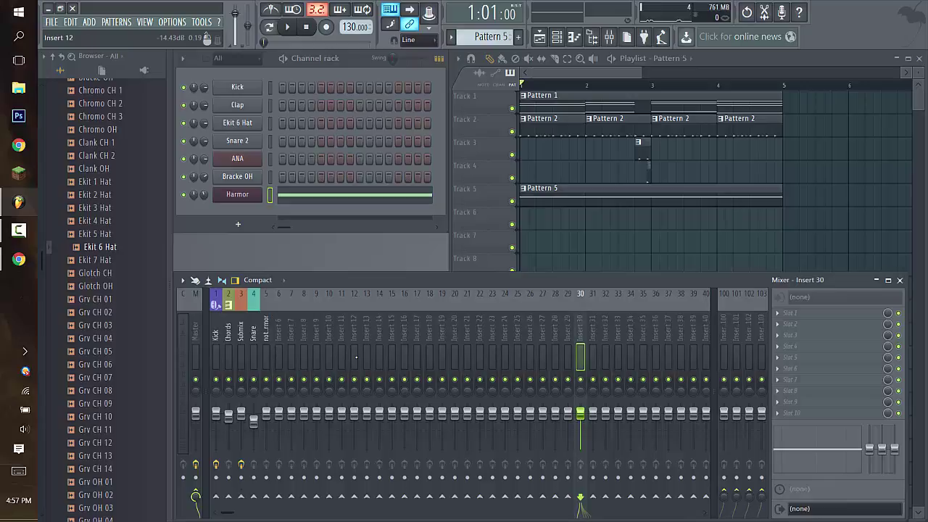
pyautogui.click(280, 330)
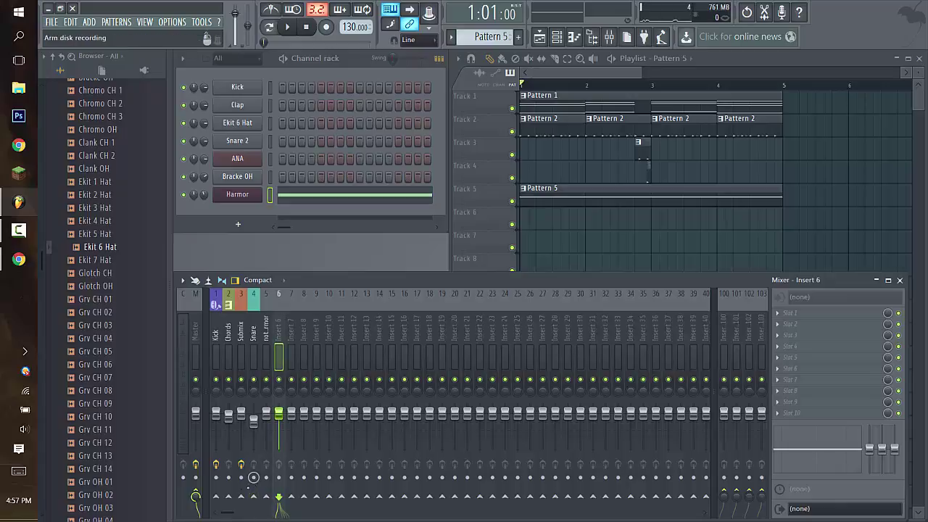
pyautogui.rightClick(241, 496)
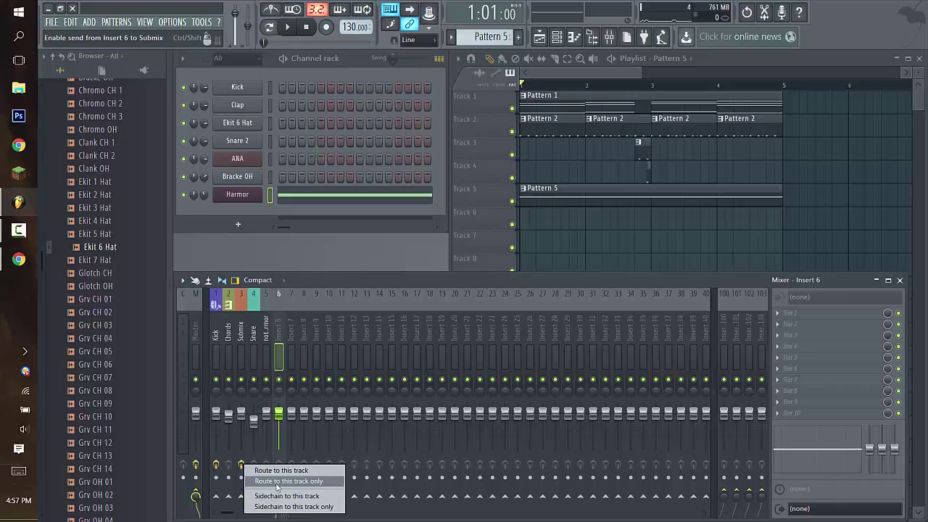
pyautogui.click(287, 480)
pyautogui.click(290, 356)
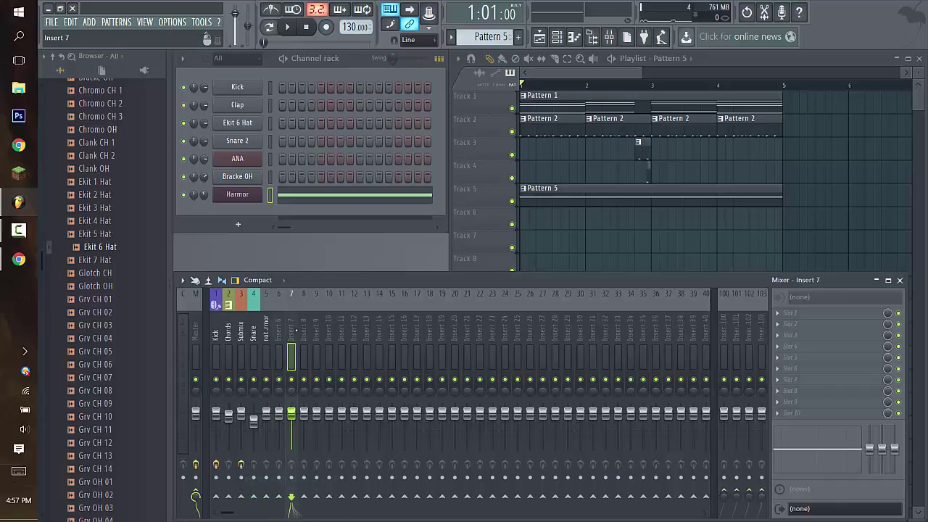
pyautogui.rightClick(241, 498)
pyautogui.click(286, 480)
pyautogui.click(308, 332)
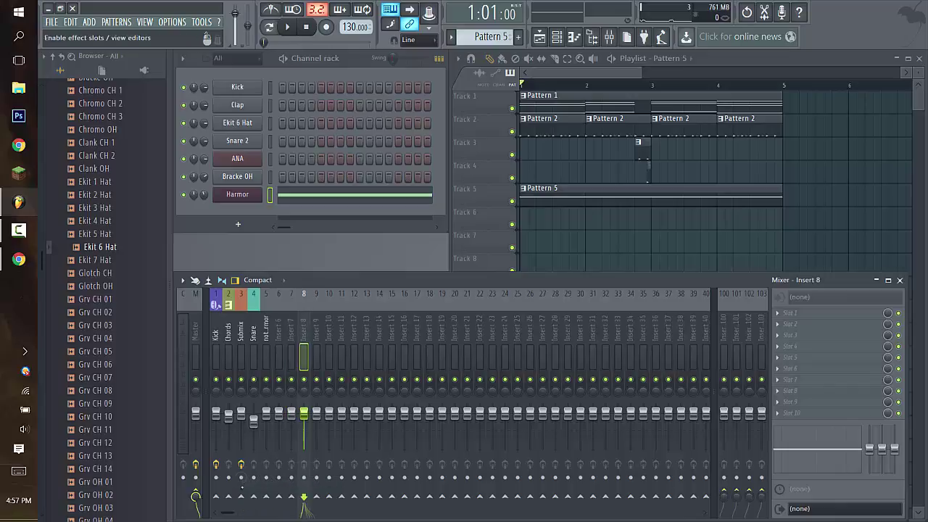
pyautogui.rightClick(242, 498)
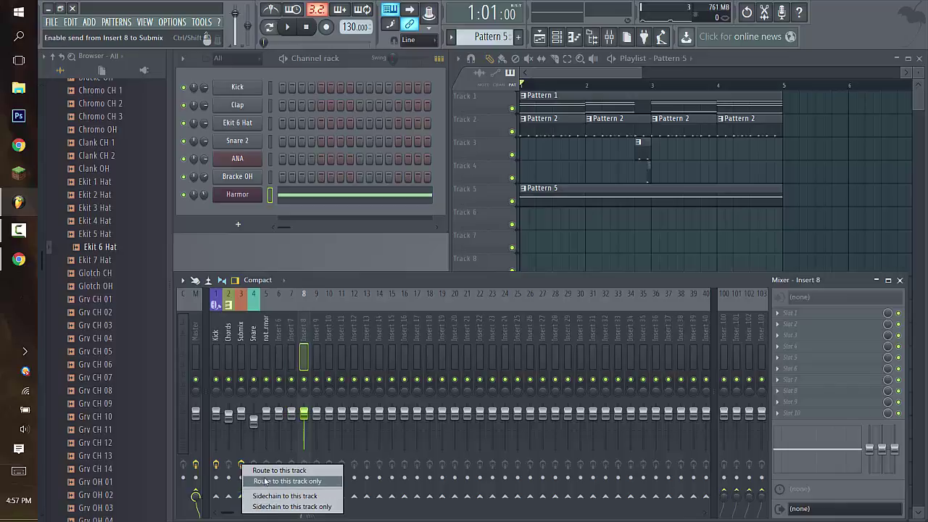
pyautogui.click(286, 480)
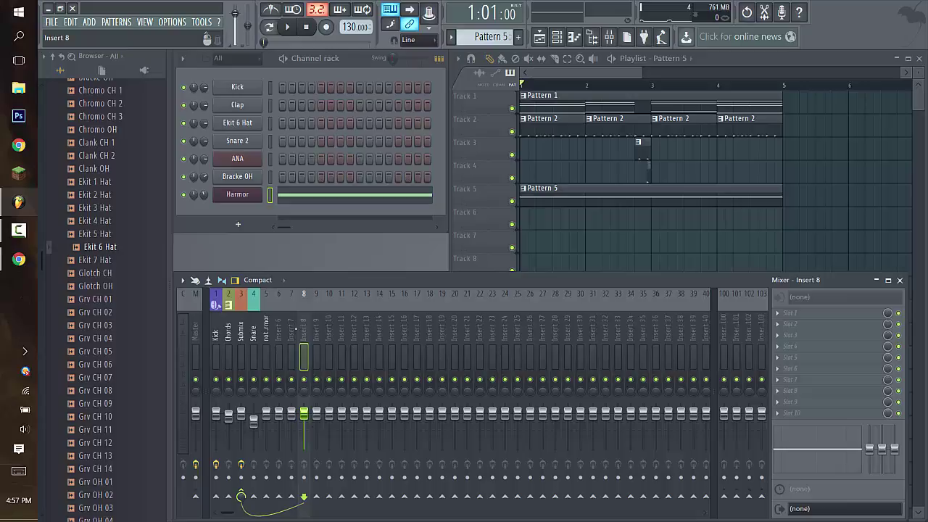
# Step: Examine the routing of Insert 8, Insert 7, Insert 6 and the neighbouring tracks back to Submix by selecting each in turn
pyautogui.click(290, 332)
pyautogui.click(301, 330)
pyautogui.press('Left')
pyautogui.press('Left')
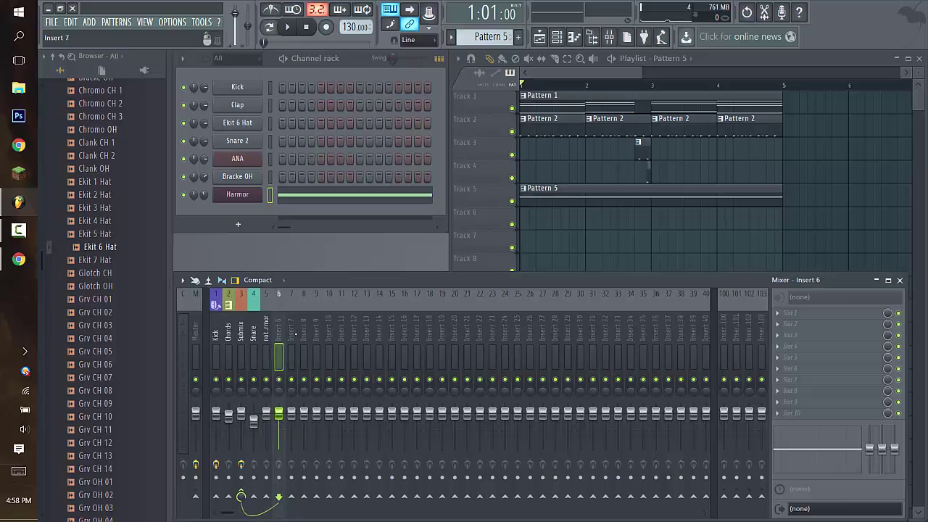
pyautogui.press('Right')
pyautogui.press('Right')
pyautogui.press('Left')
pyautogui.press('Left')
pyautogui.press('Left')
pyautogui.press('Left')
pyautogui.press('Left')
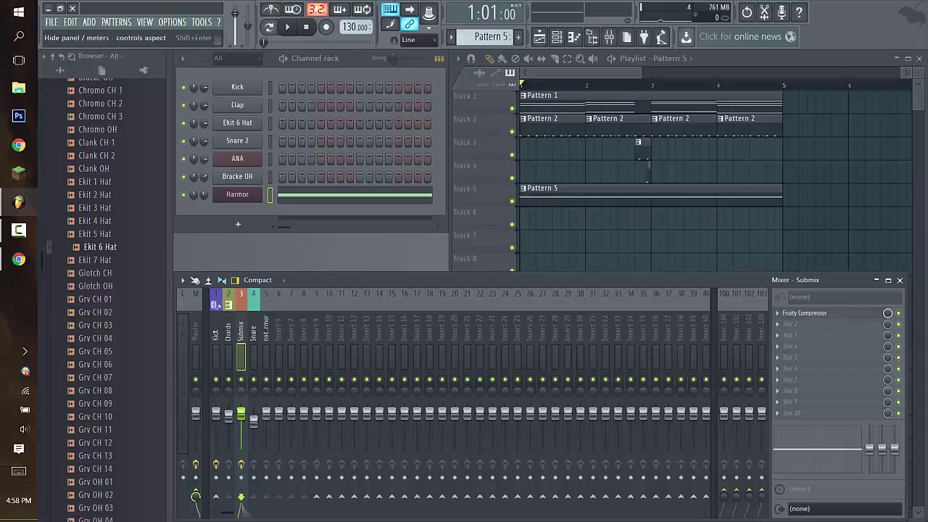
# Step: Adjust the peak Tension of the Kick's Fruity peak controller, and raise its peak Decay to maximum while the song plays
pyautogui.click(215, 336)
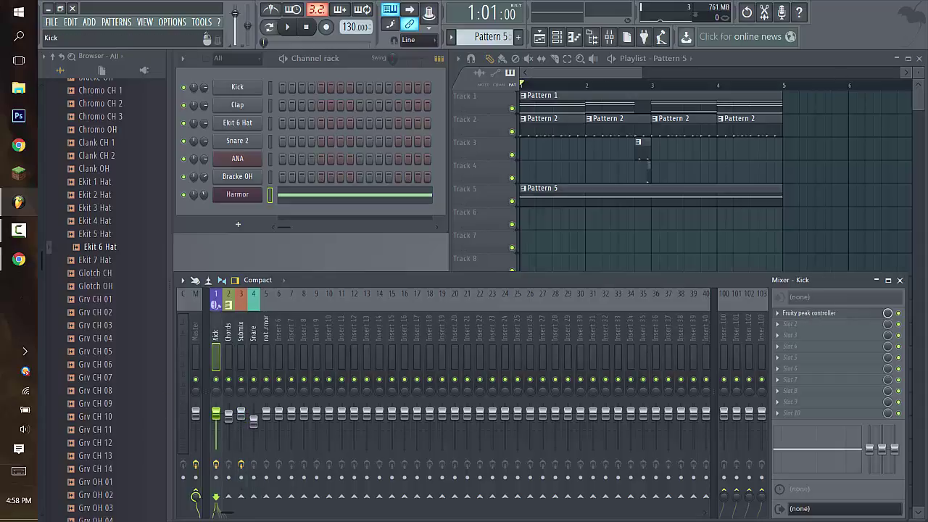
pyautogui.click(802, 316)
pyautogui.moveTo(605, 140); pyautogui.dragTo(605, 174)
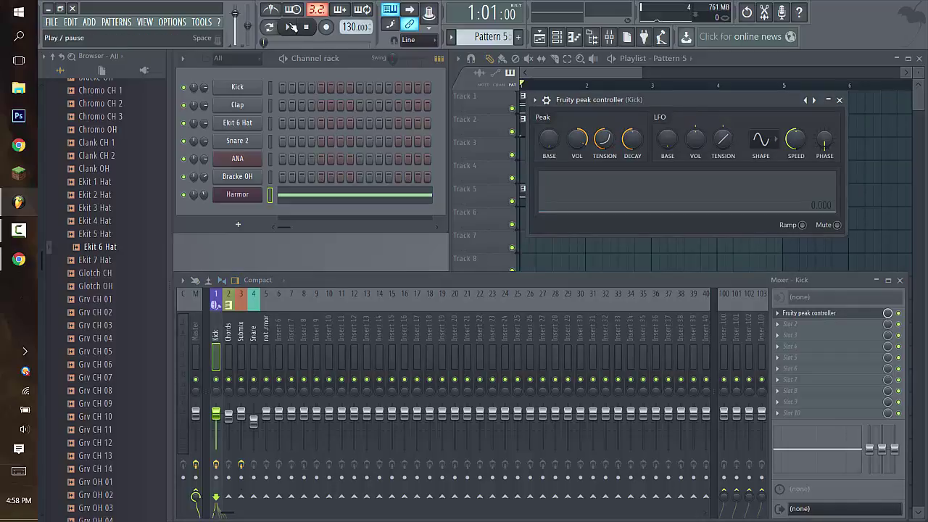
pyautogui.click(292, 26)
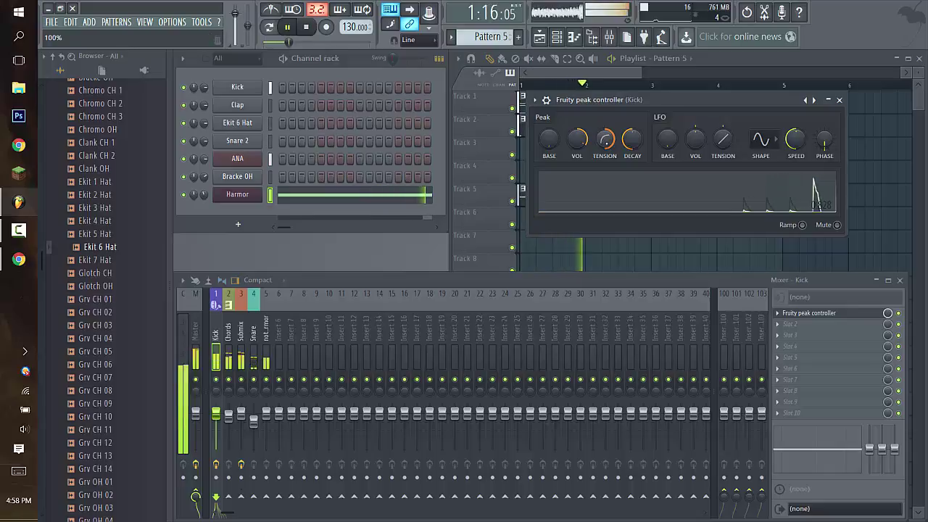
pyautogui.moveTo(632, 139)
pyautogui.mouseDown()
pyautogui.moveTo(632, 109)
pyautogui.moveTo(632, 149)
pyautogui.mouseUp()
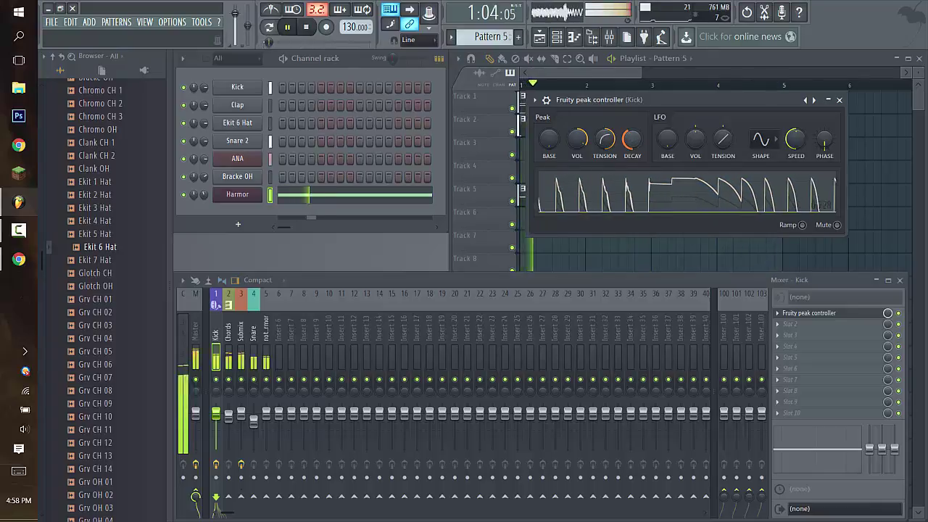
pyautogui.moveTo(632, 139); pyautogui.dragTo(632, 116)
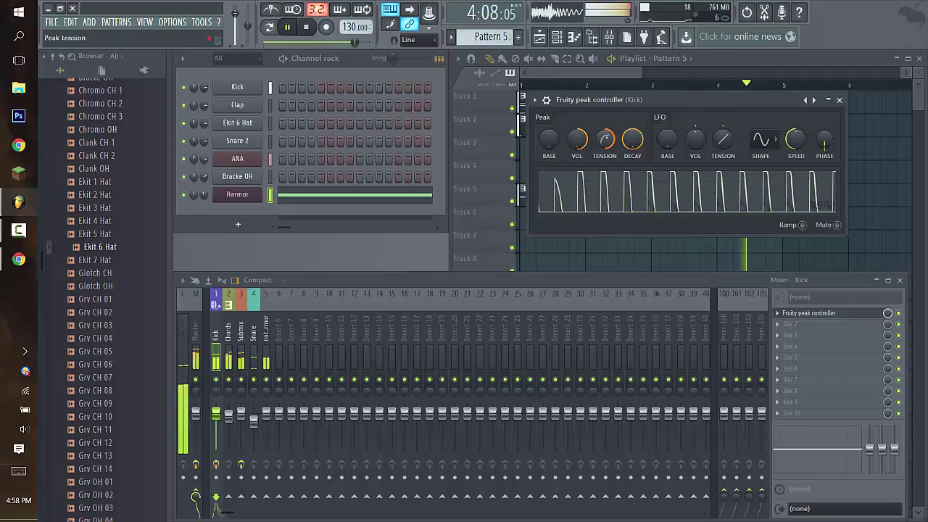
pyautogui.click(307, 28)
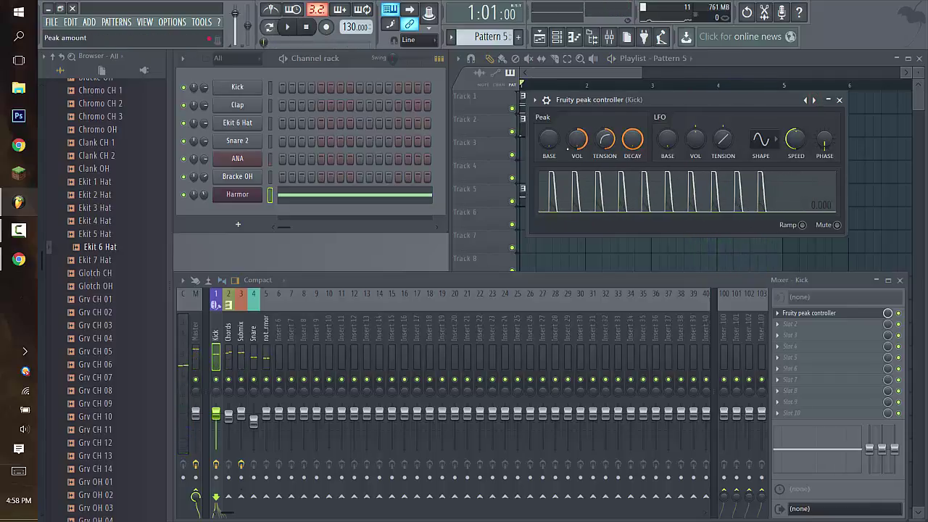
# Step: Try raised peak Base settings on the Kick's Fruity peak controller during playback, reset Base to its default and stop the song
pyautogui.click(297, 27)
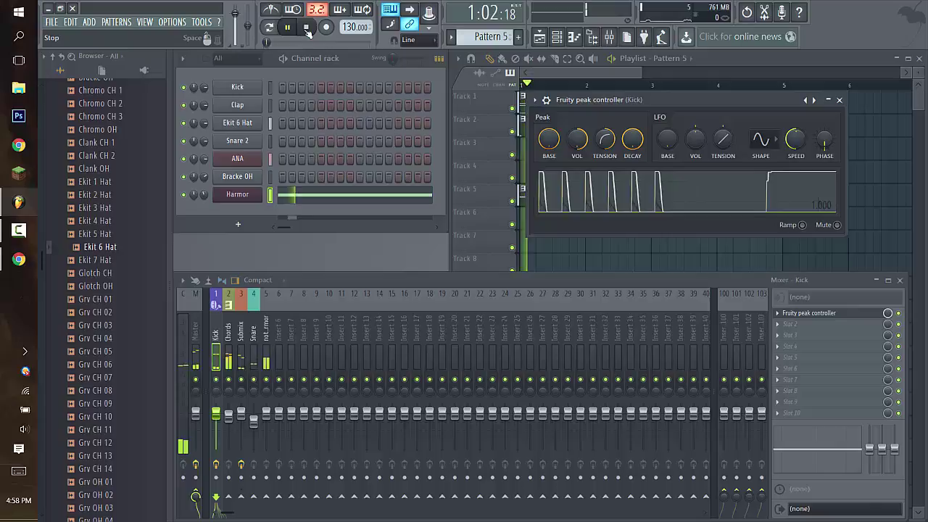
pyautogui.moveTo(549, 138); pyautogui.dragTo(549, 178)
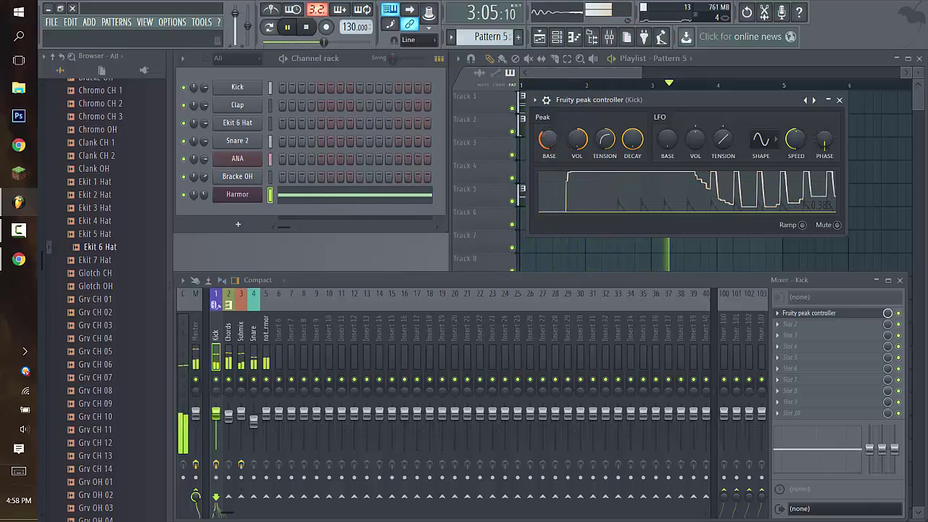
pyautogui.rightClick(550, 136)
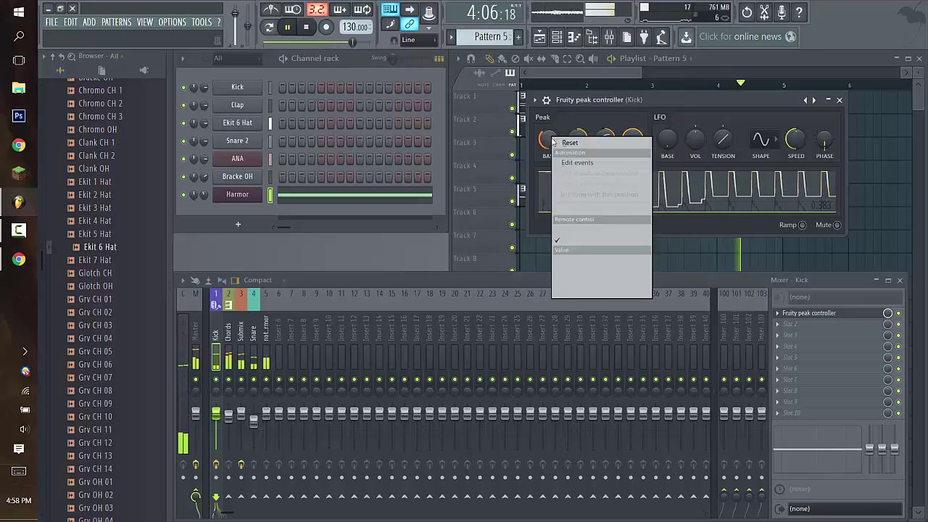
pyautogui.click(560, 143)
pyautogui.press('space')
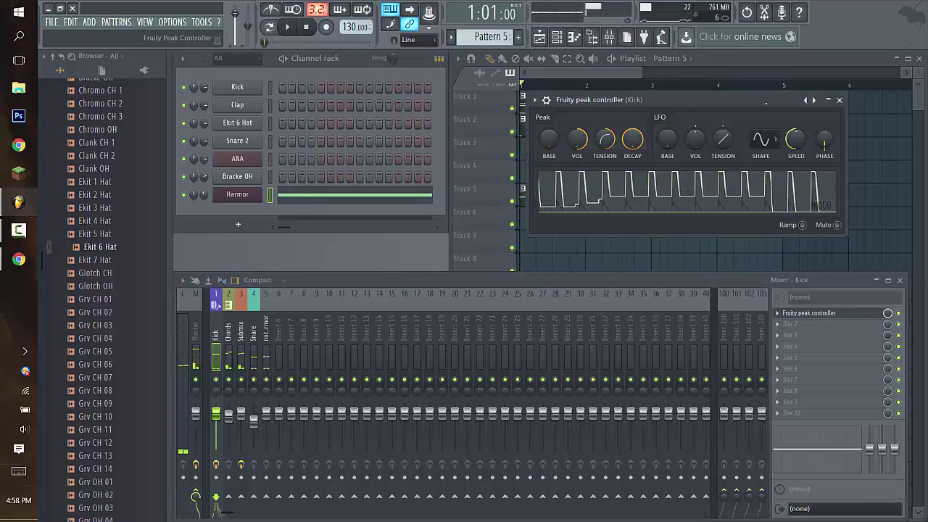
# Step: Close the Fruity peak controller window and bring the Playlist in front of the mixer
pyautogui.click(839, 99)
pyautogui.click(758, 59)
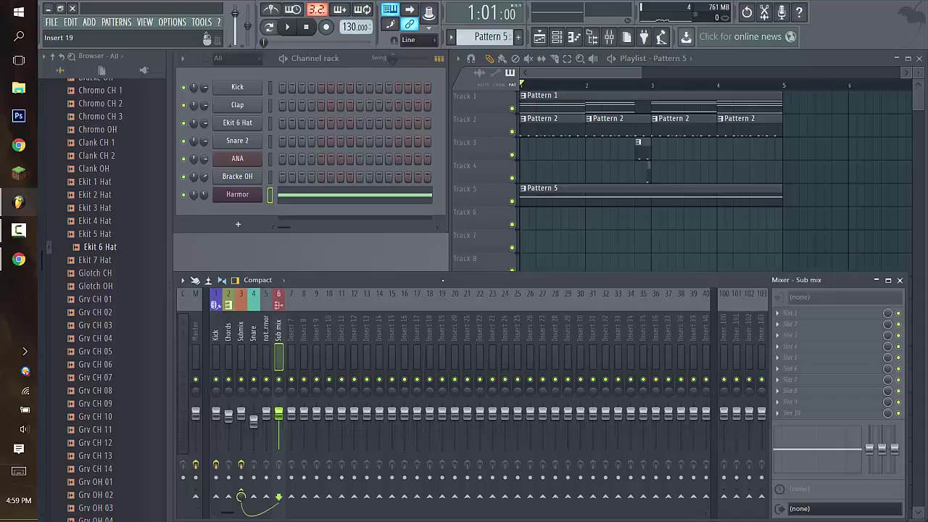
pyautogui.click(535, 151)
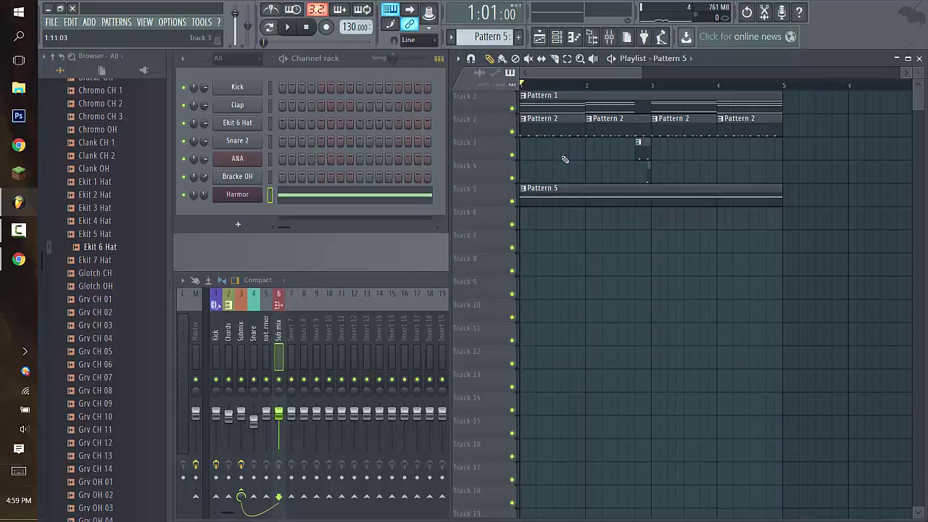